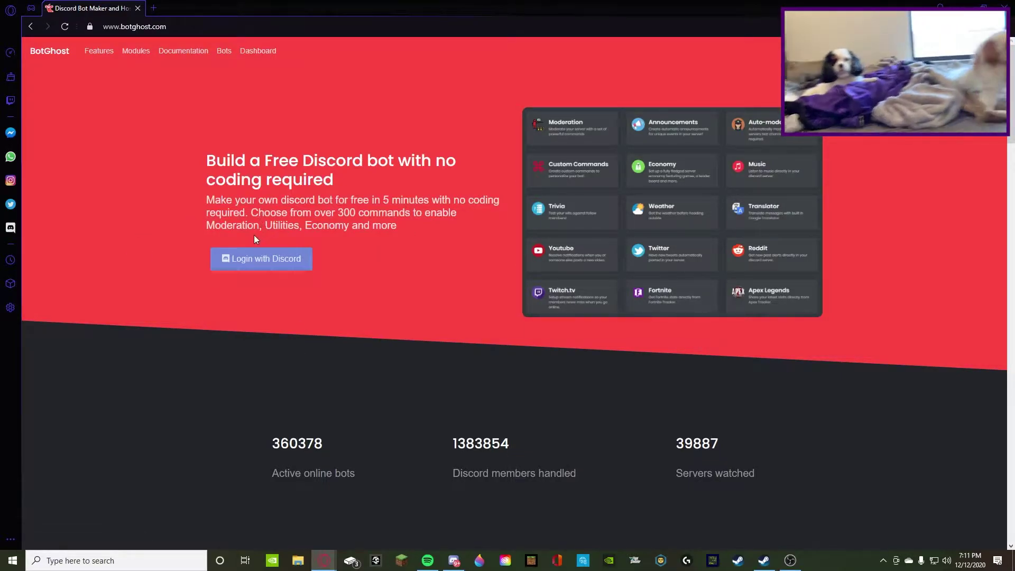
# Enter the bot dashboard, scan the module cards, and open the Bot Settings page.
pyautogui.click(265, 267)
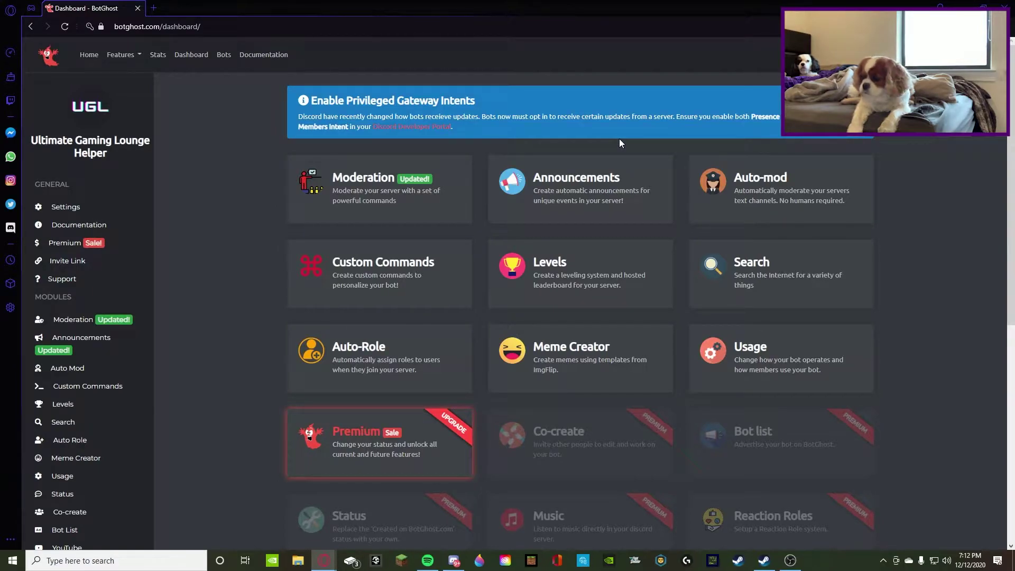
pyautogui.scroll(-3, 60, 208)
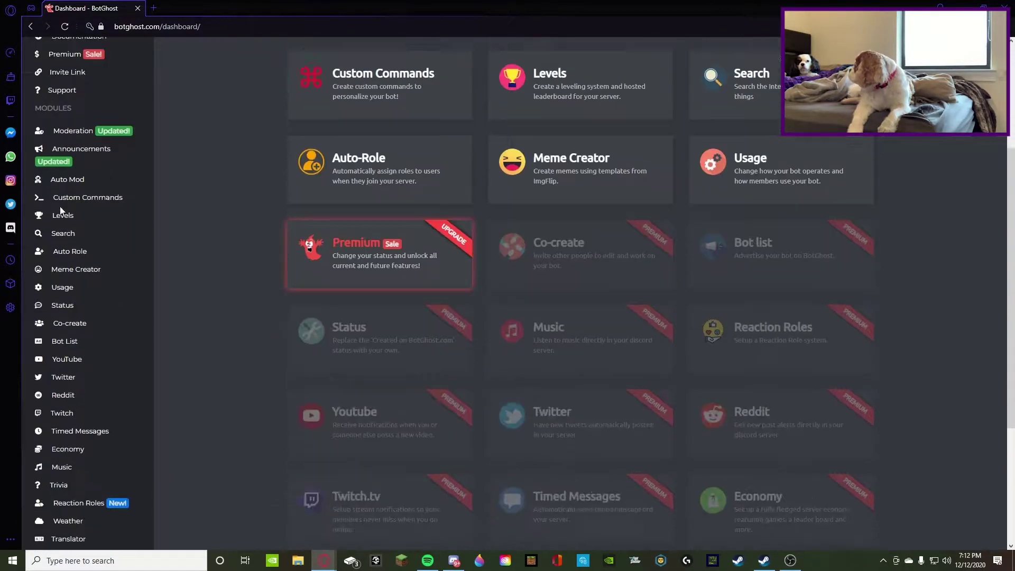
pyautogui.scroll(-3, 60, 209)
pyautogui.scroll(7, 52, 339)
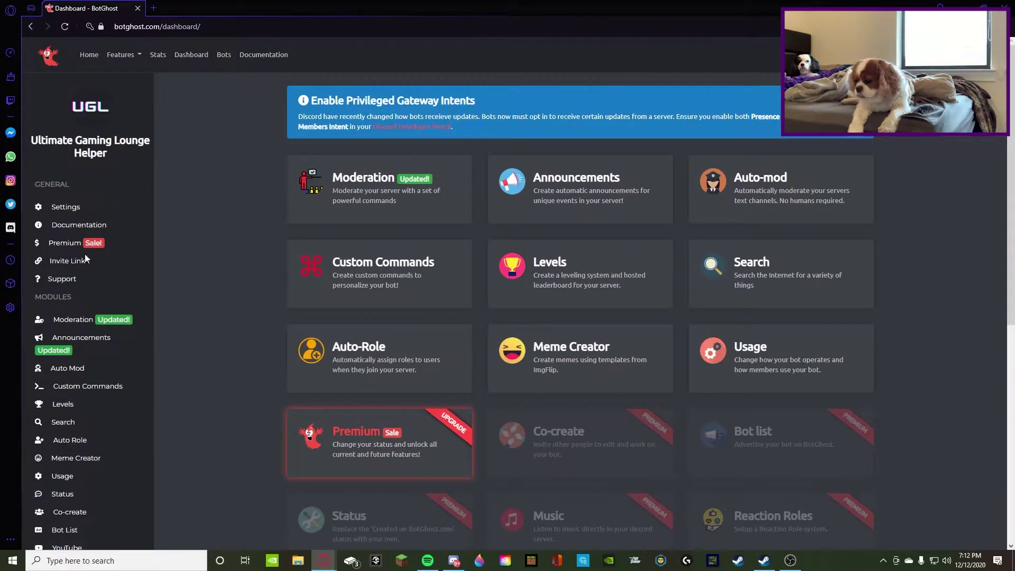
pyautogui.click(51, 207)
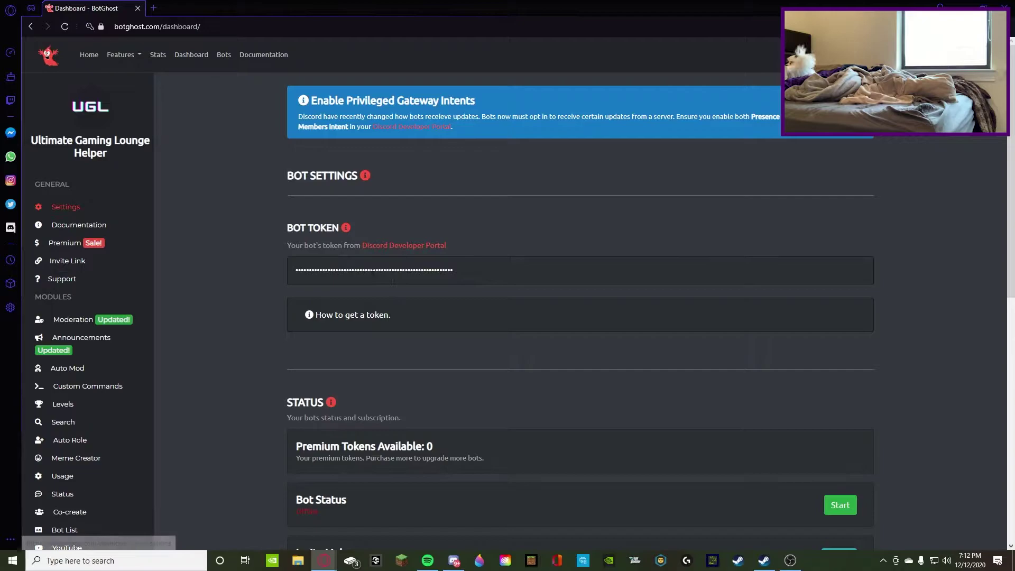
# Review Bot Settings and highlight the Enable Privileged Gateway Intents banner title.
pyautogui.scroll(-2, 335, 402)
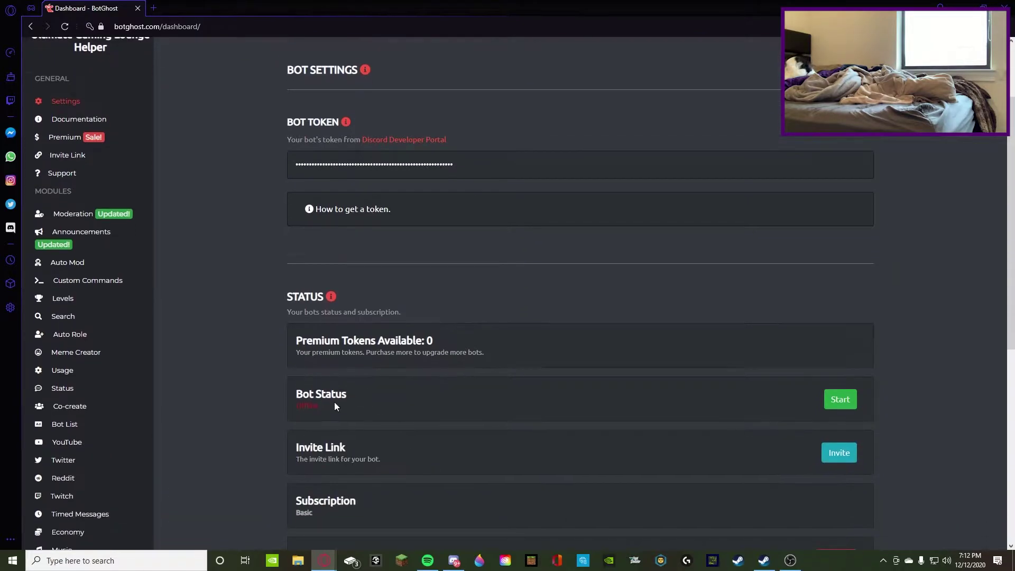
pyautogui.scroll(2, 392, 398)
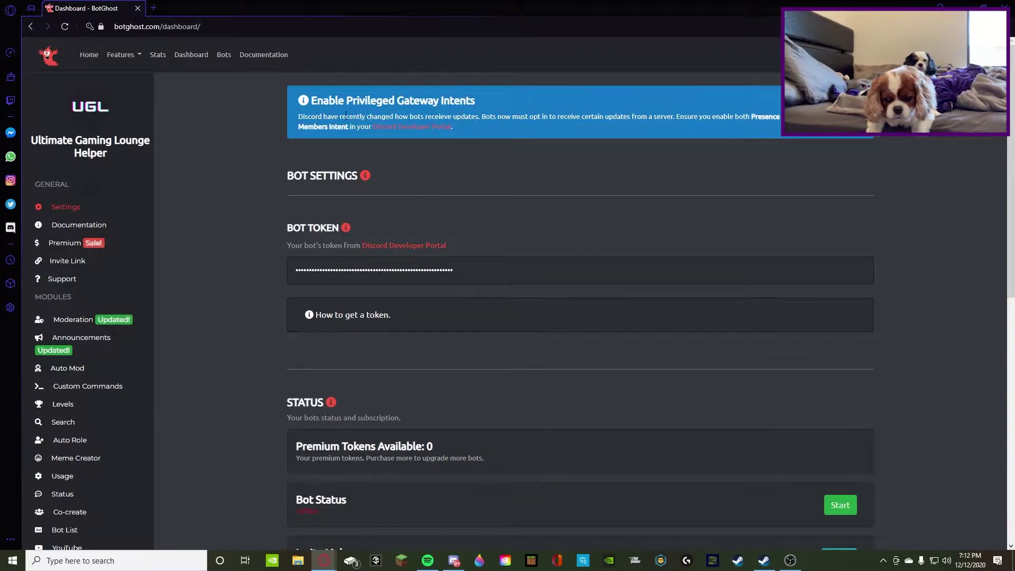
pyautogui.moveTo(304, 100); pyautogui.dragTo(475, 100)
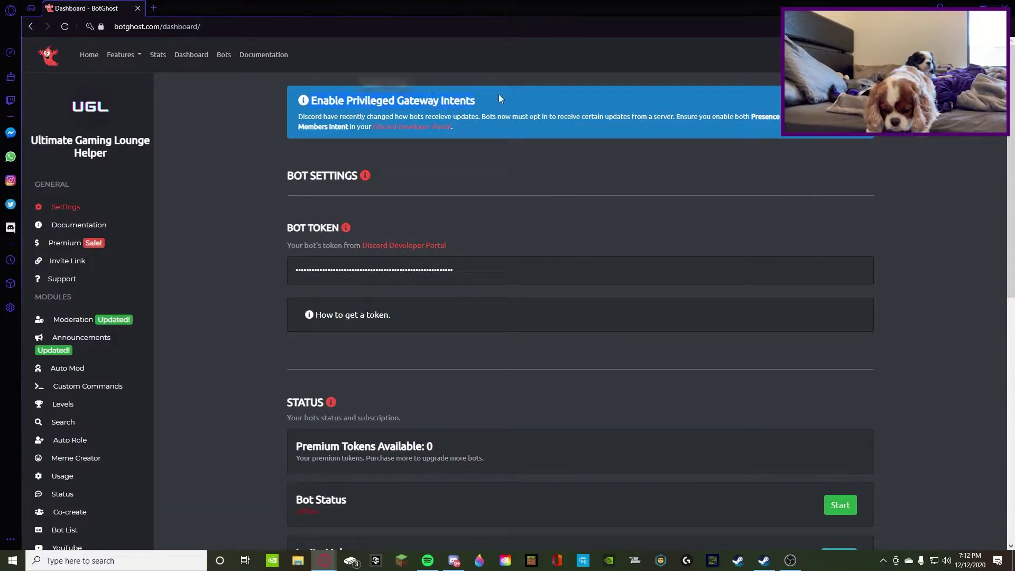
pyautogui.click(467, 100)
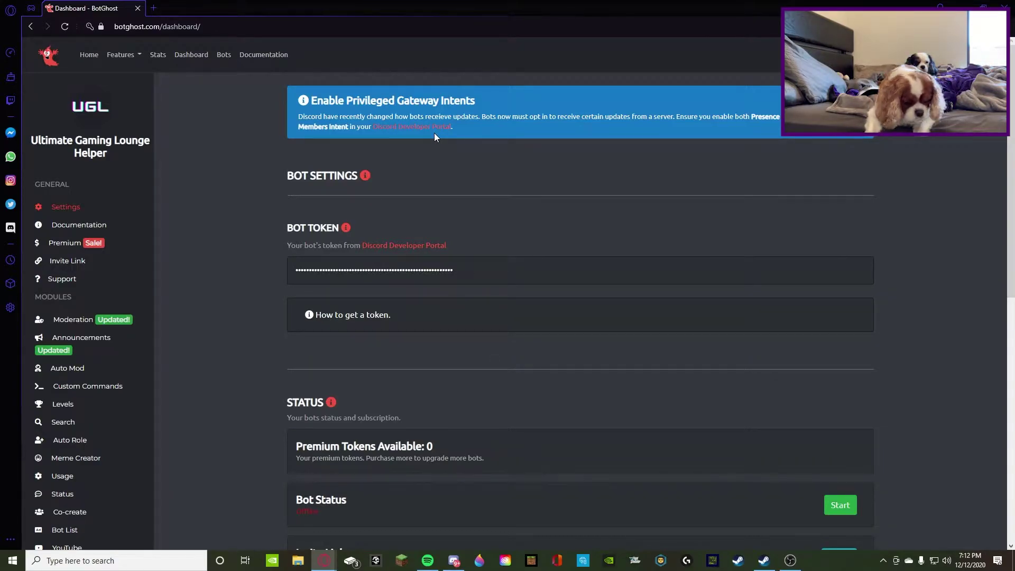
# Switch to Discord, view the UGL FiveM store channel, then head back to the browser.
pyautogui.click(454, 560)
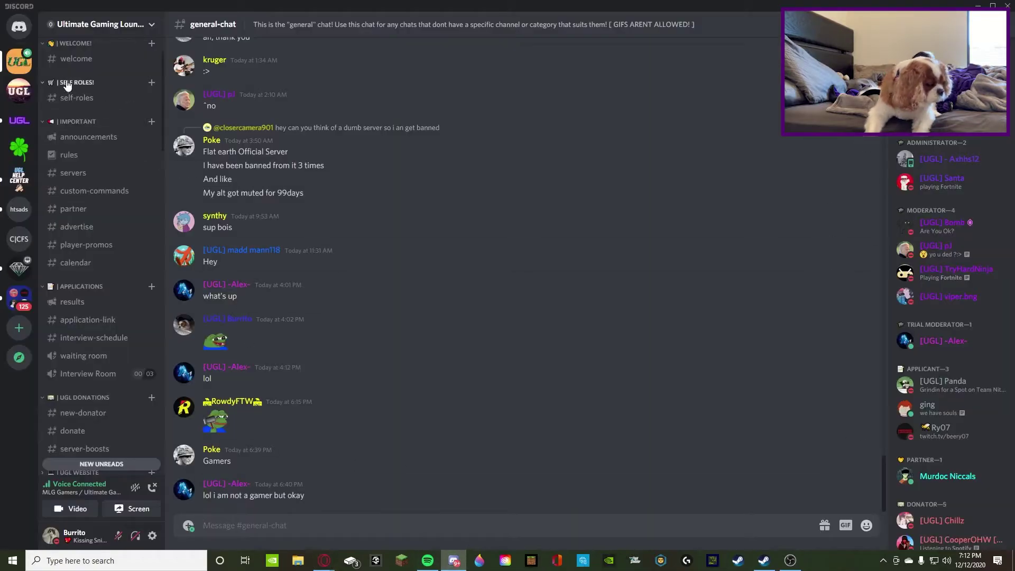
pyautogui.scroll(3, 84, 106)
pyautogui.click(93, 54)
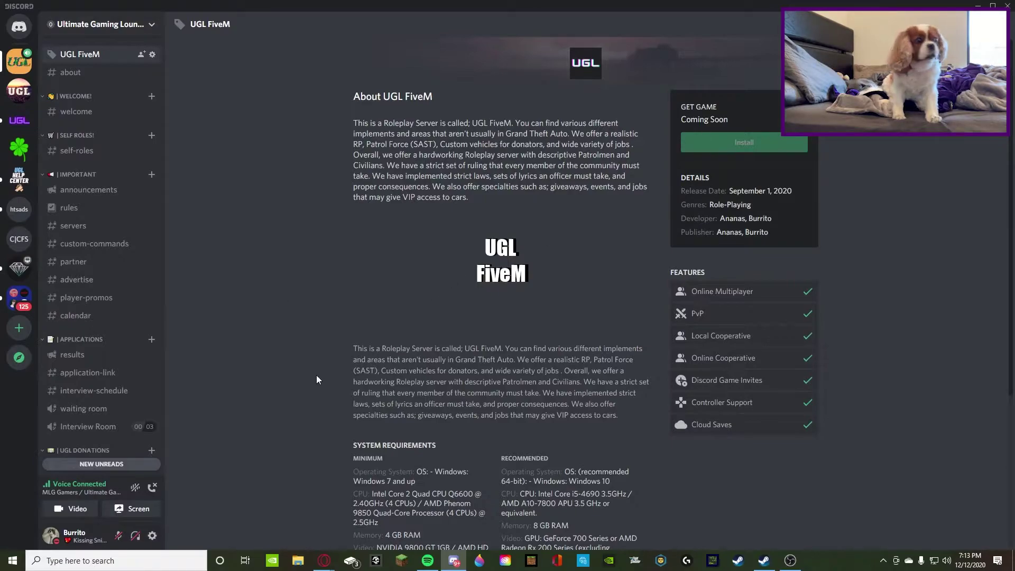
pyautogui.moveTo(323, 560)
pyautogui.click(348, 526)
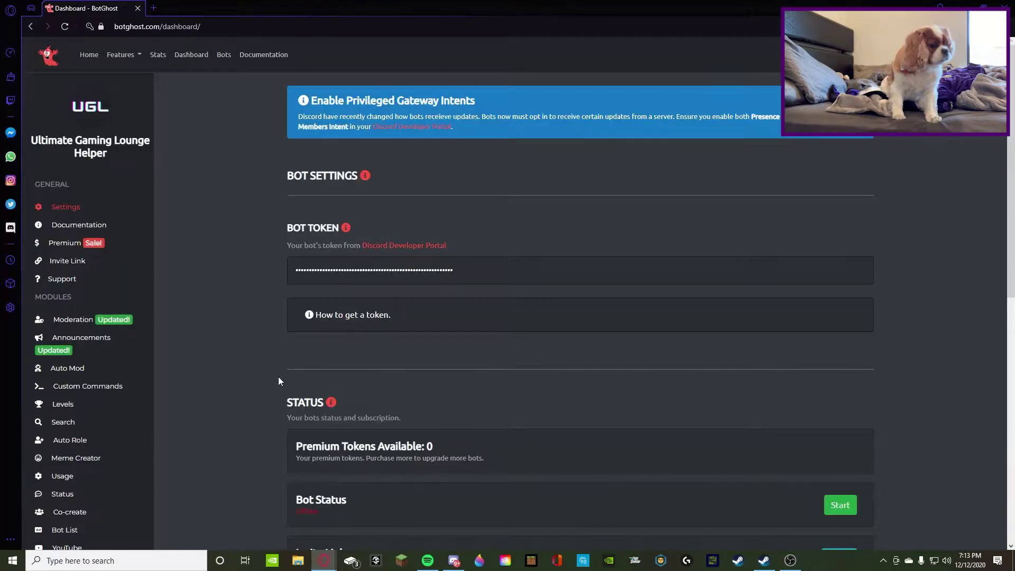
pyautogui.scroll(-3, 256, 350)
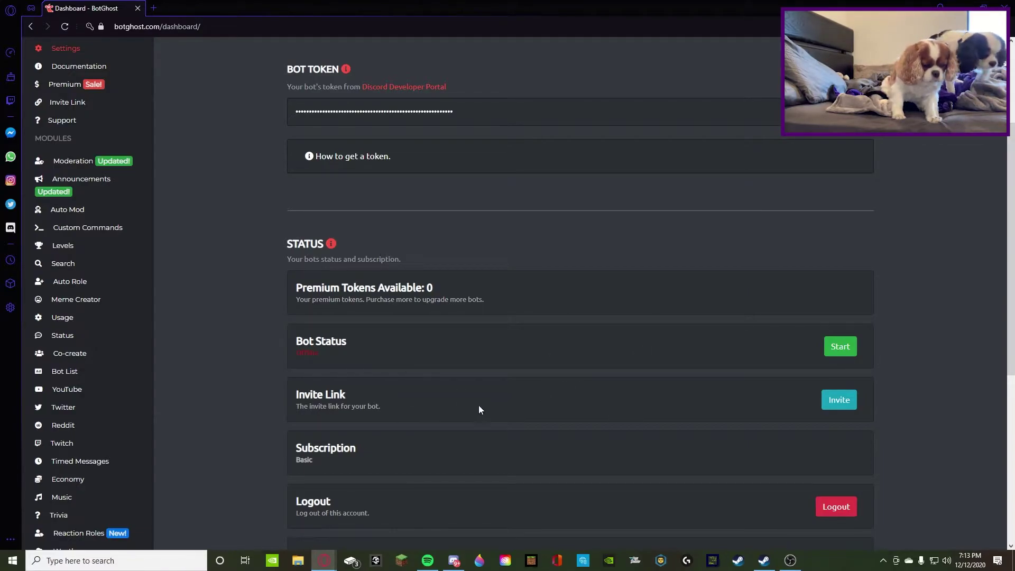
pyautogui.scroll(-2, 474, 417)
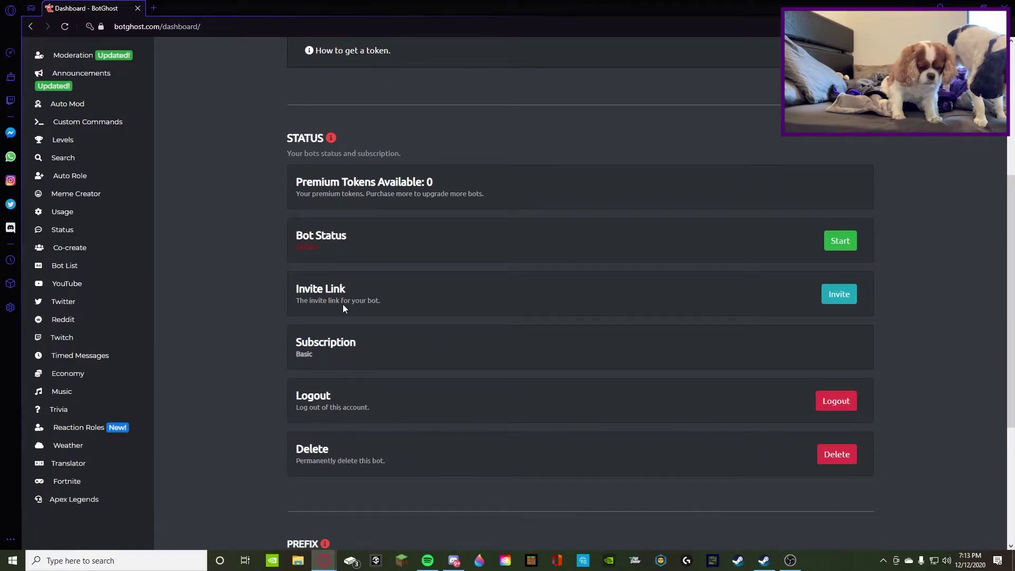
pyautogui.scroll(-3, 347, 389)
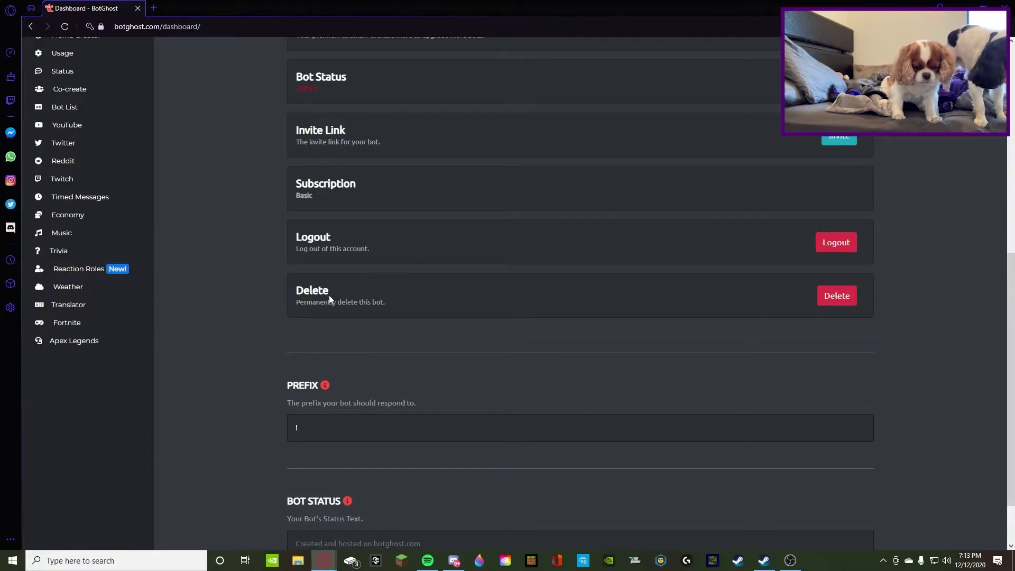
pyautogui.scroll(-1, 329, 295)
pyautogui.scroll(-1, 326, 313)
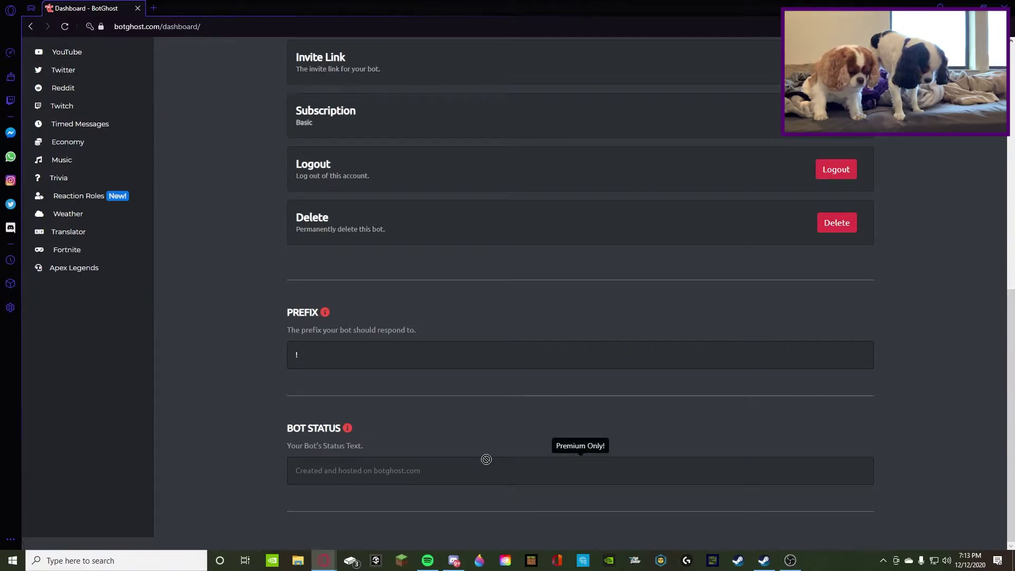
pyautogui.scroll(9, 451, 446)
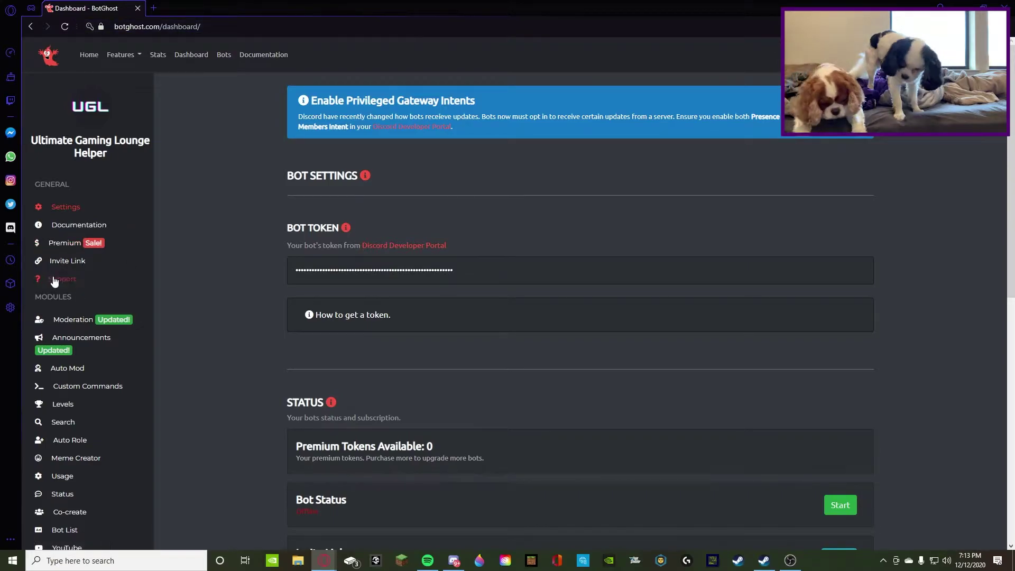
# Open the Premium page and scroll through its pricing plans and FAQ.
pyautogui.click(86, 247)
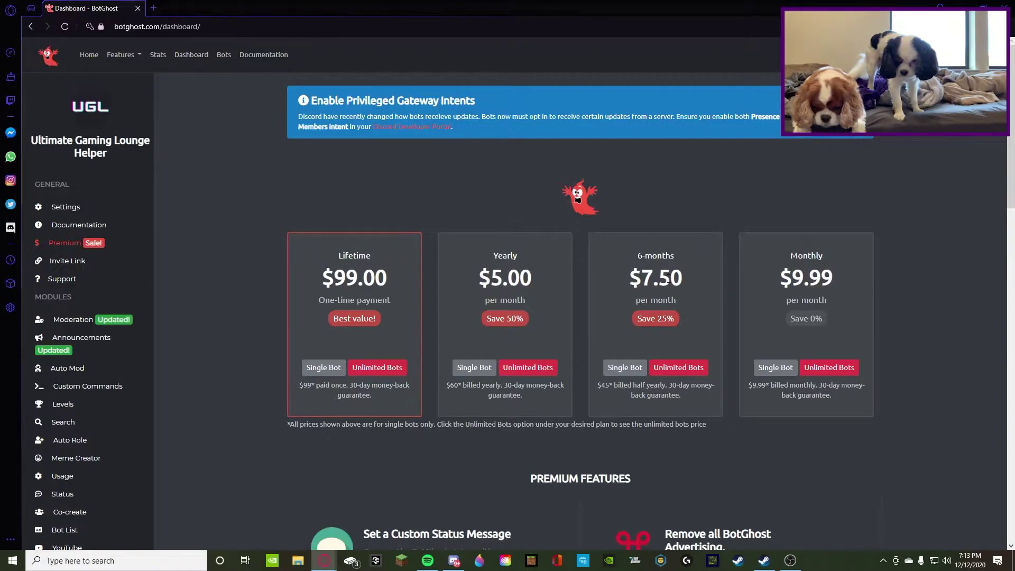
pyautogui.scroll(-5, 529, 326)
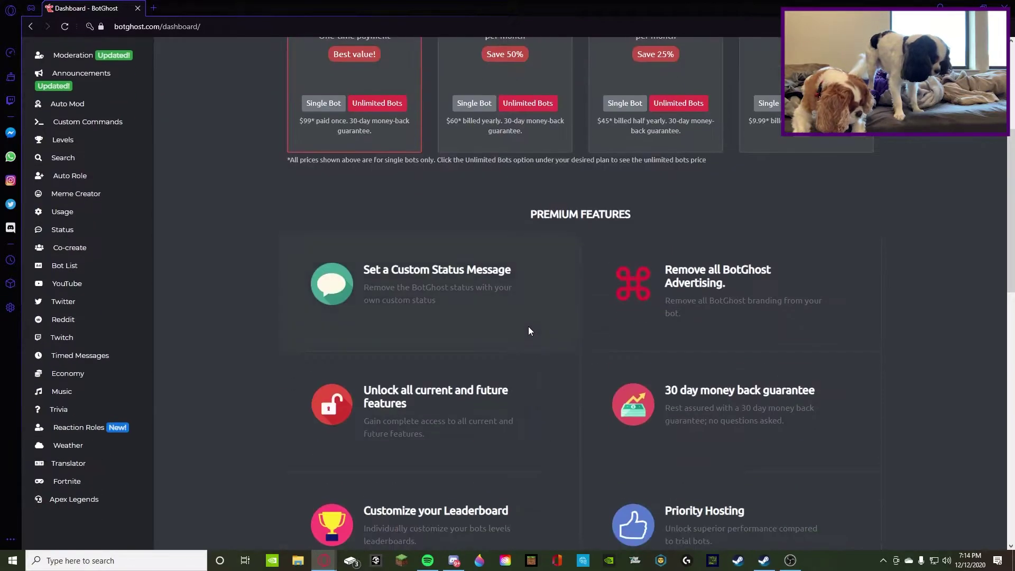
pyautogui.scroll(5, 492, 275)
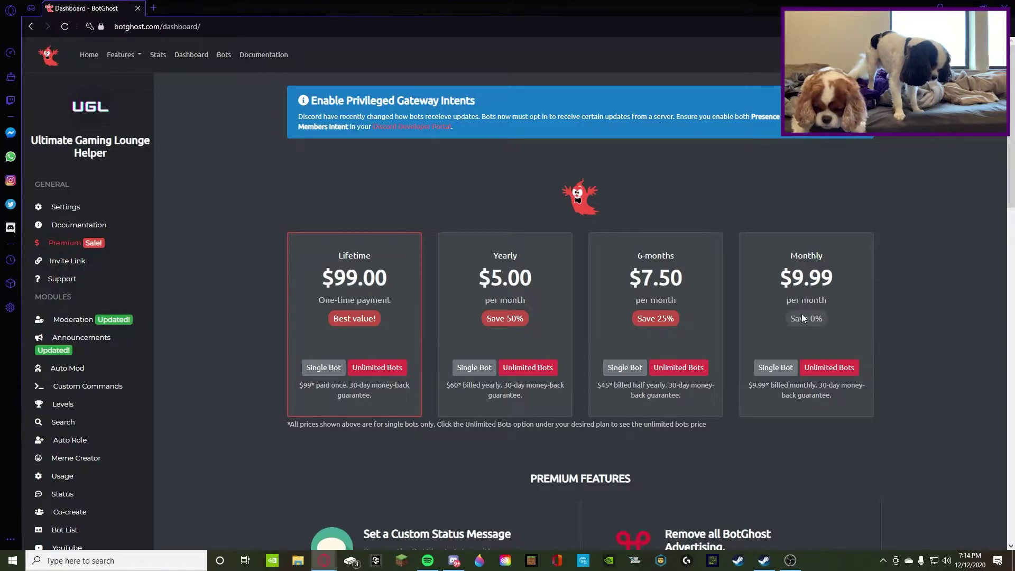
pyautogui.scroll(-5, 804, 319)
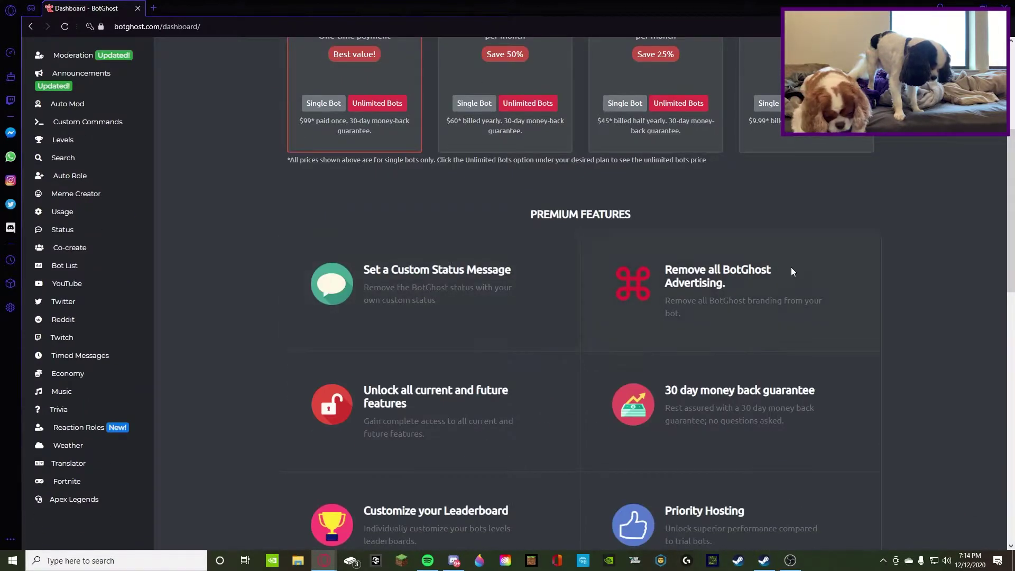
pyautogui.scroll(-2, 550, 328)
pyautogui.scroll(-7, 551, 304)
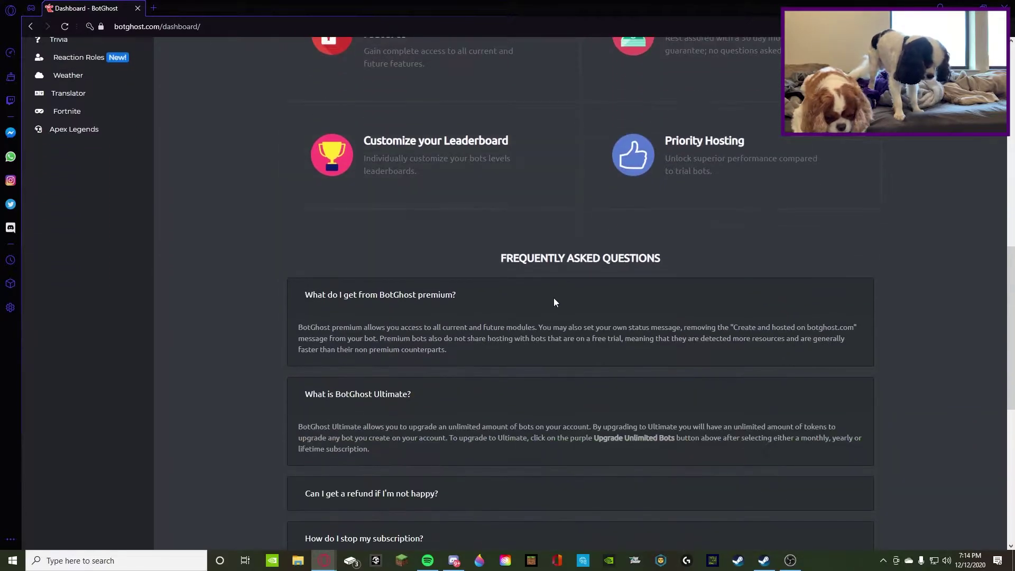
pyautogui.scroll(10, 496, 283)
pyautogui.scroll(4, 85, 153)
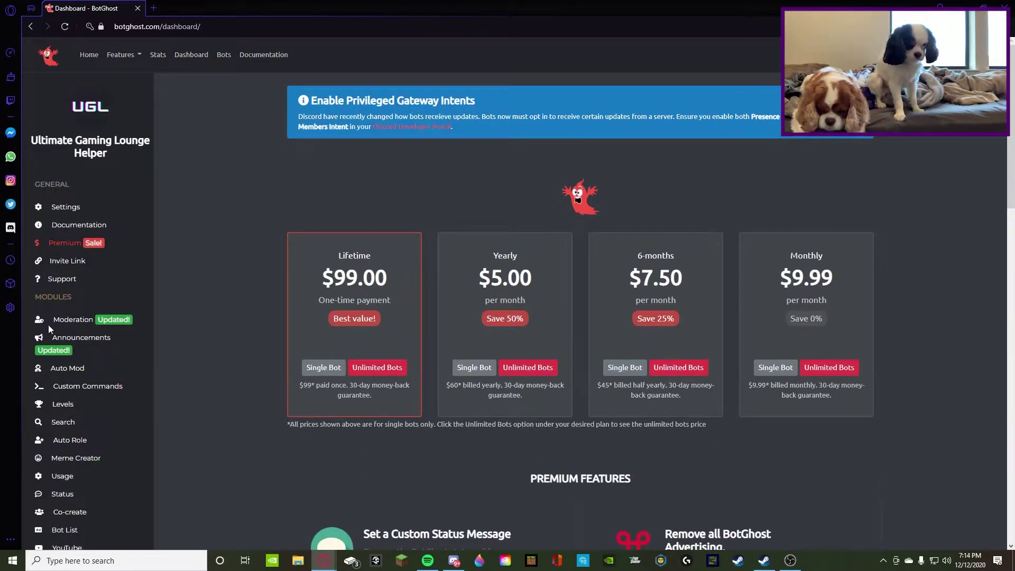
pyautogui.scroll(-3, 49, 325)
# Open the Moderation module and toggle the Moderation Logging switch.
pyautogui.click(72, 165)
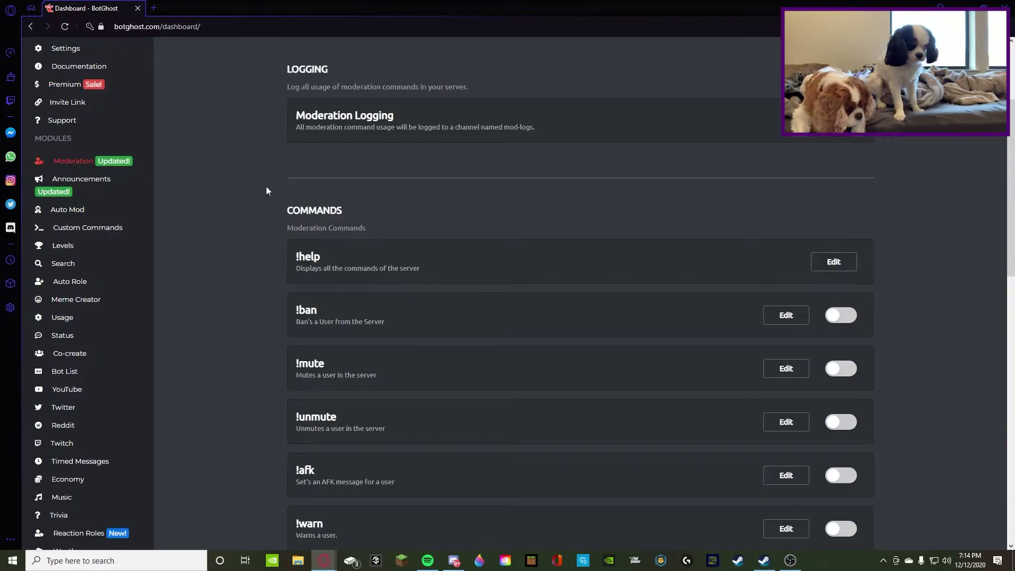
pyautogui.scroll(1, 447, 141)
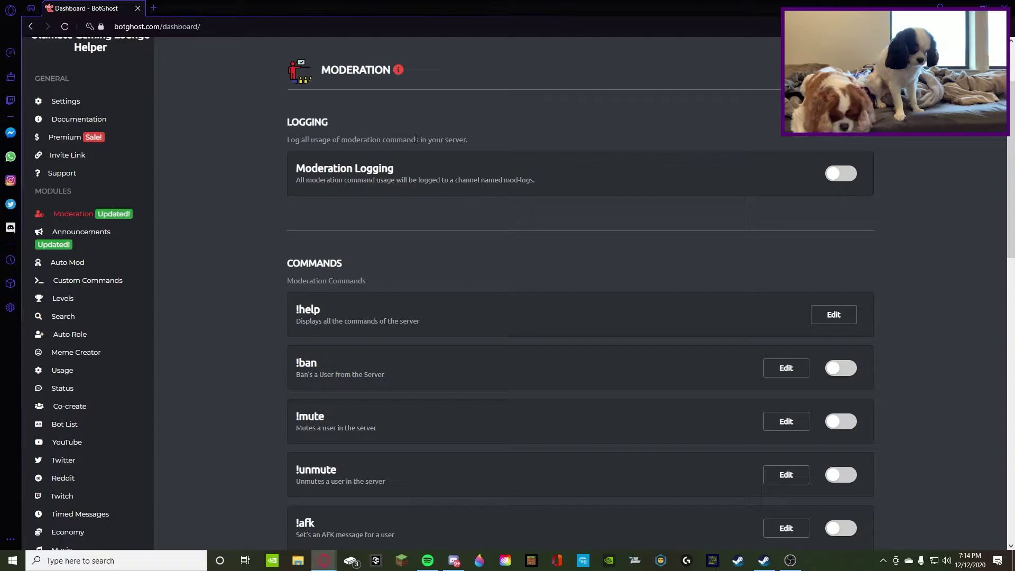
pyautogui.scroll(-1, 414, 255)
pyautogui.scroll(-1, 416, 253)
pyautogui.scroll(2, 420, 249)
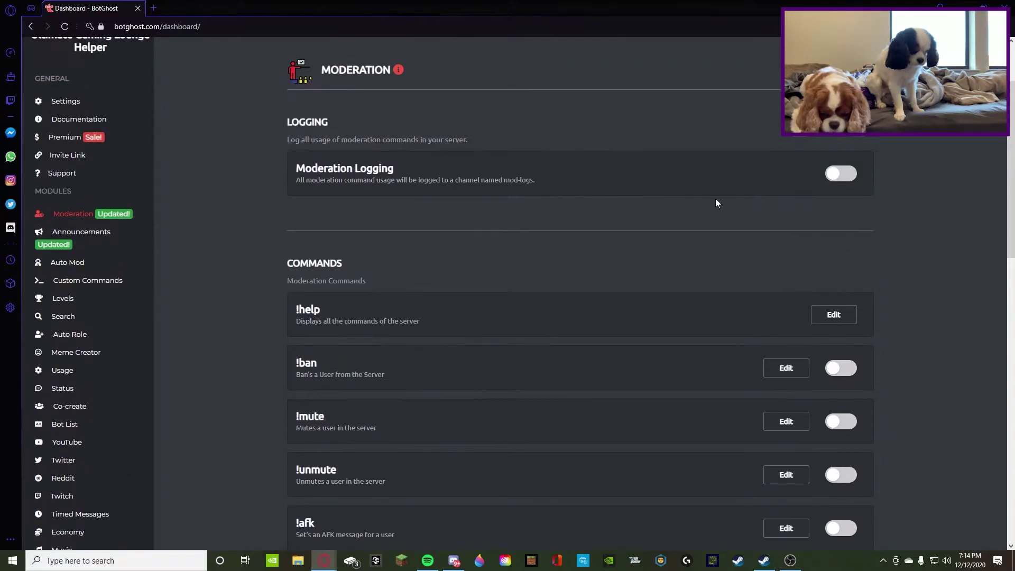
pyautogui.click(829, 178)
pyautogui.scroll(-1, 816, 302)
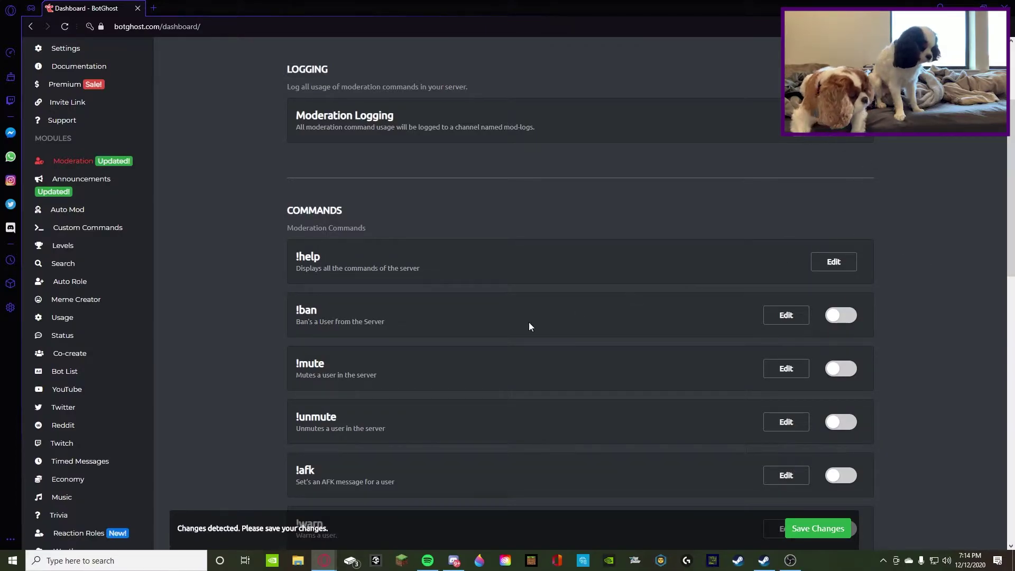
pyautogui.click(812, 527)
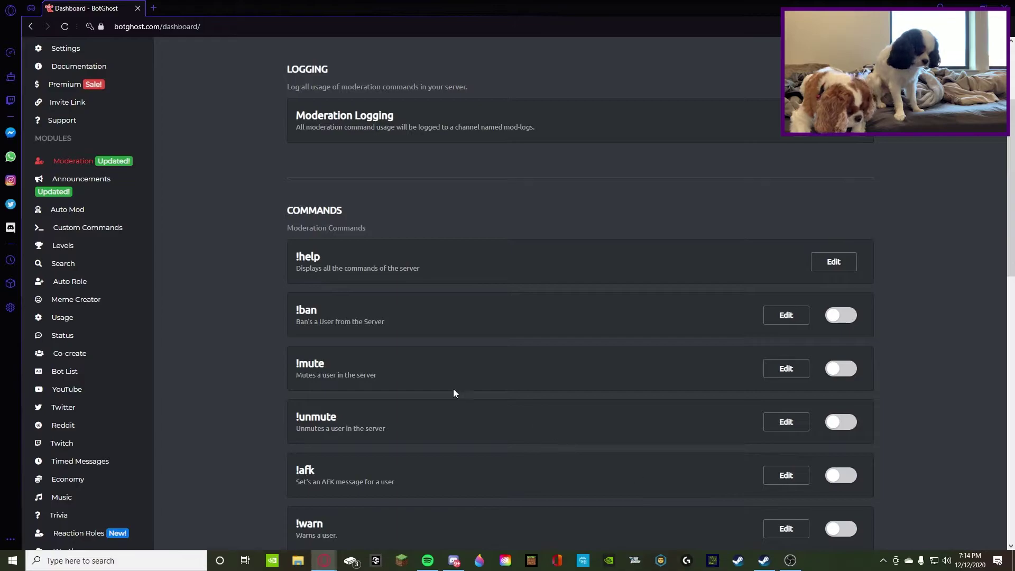
# Scroll through the Moderation commands, leaving !ban, !mute and !warn switched off.
pyautogui.scroll(-1, 731, 321)
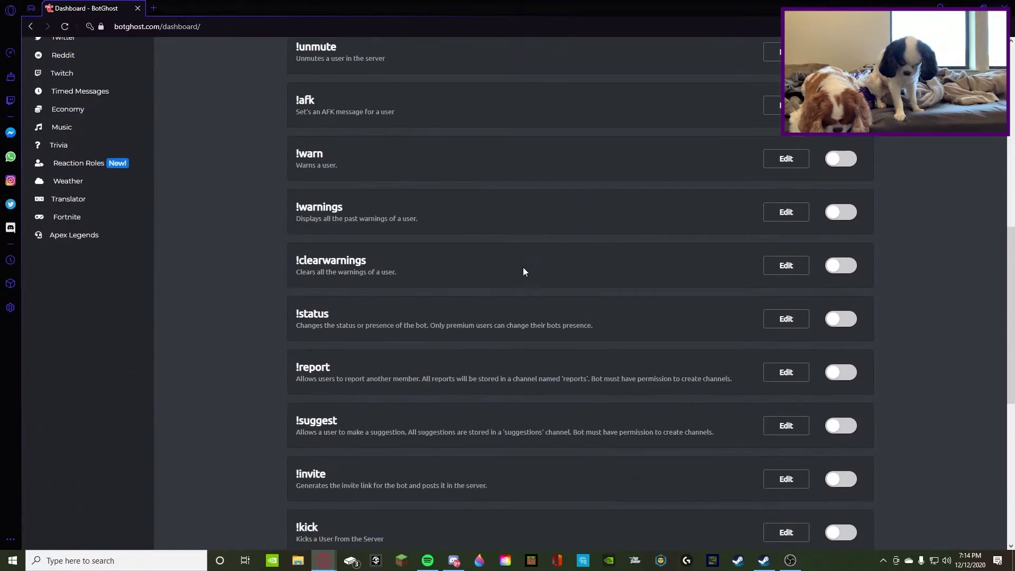
pyautogui.scroll(-8, 523, 272)
pyautogui.scroll(4, 439, 426)
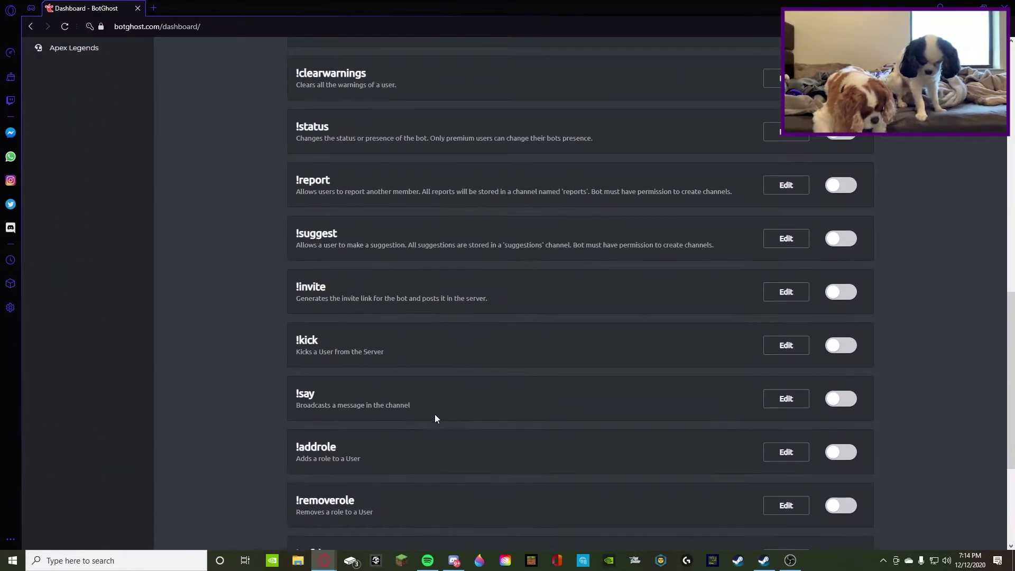
pyautogui.scroll(10, 435, 414)
pyautogui.scroll(-11, 455, 421)
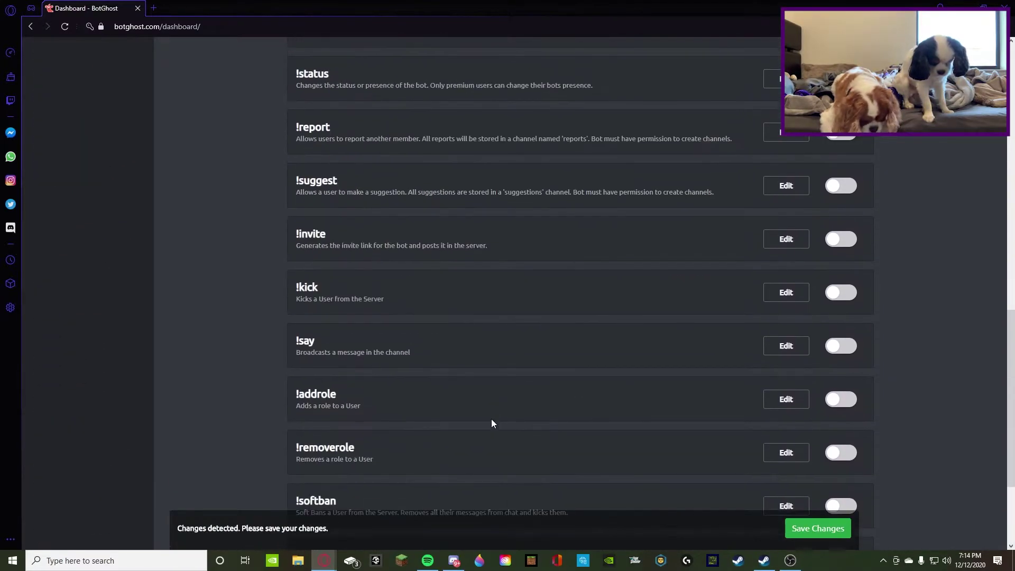
pyautogui.scroll(-3, 485, 429)
pyautogui.scroll(13, 582, 317)
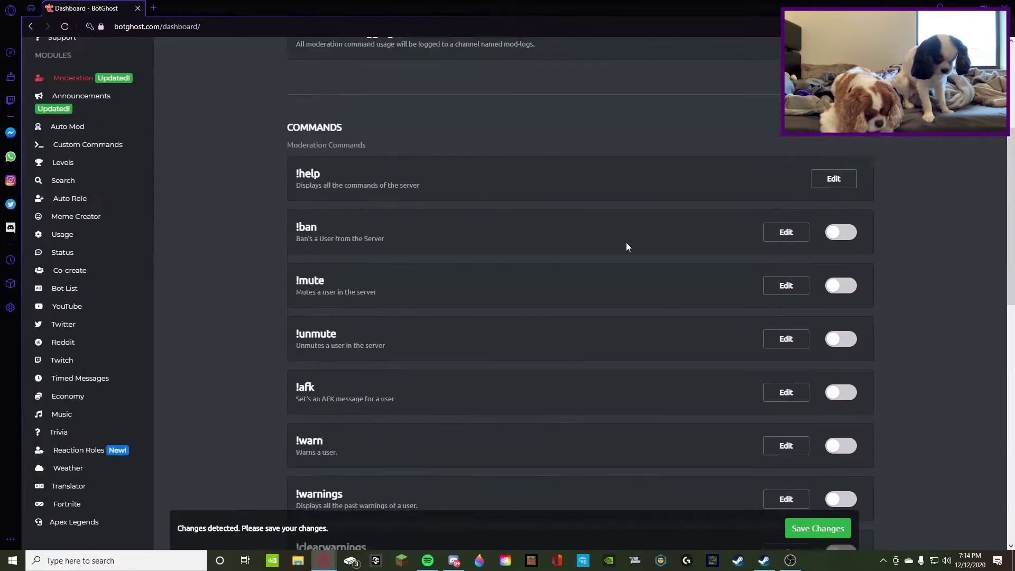
pyautogui.scroll(2, 628, 247)
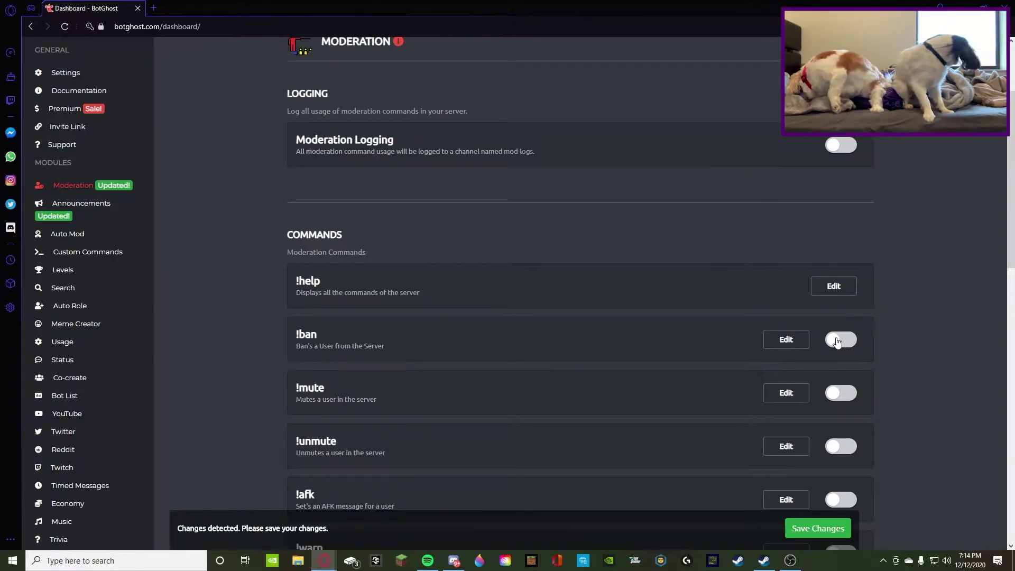
pyautogui.scroll(-3, 613, 376)
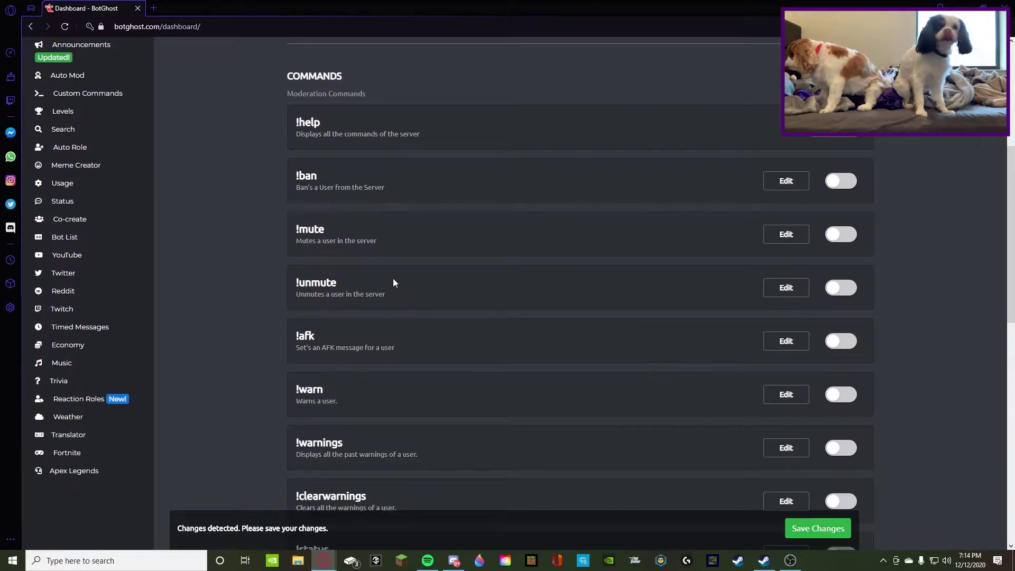
pyautogui.scroll(2, 423, 421)
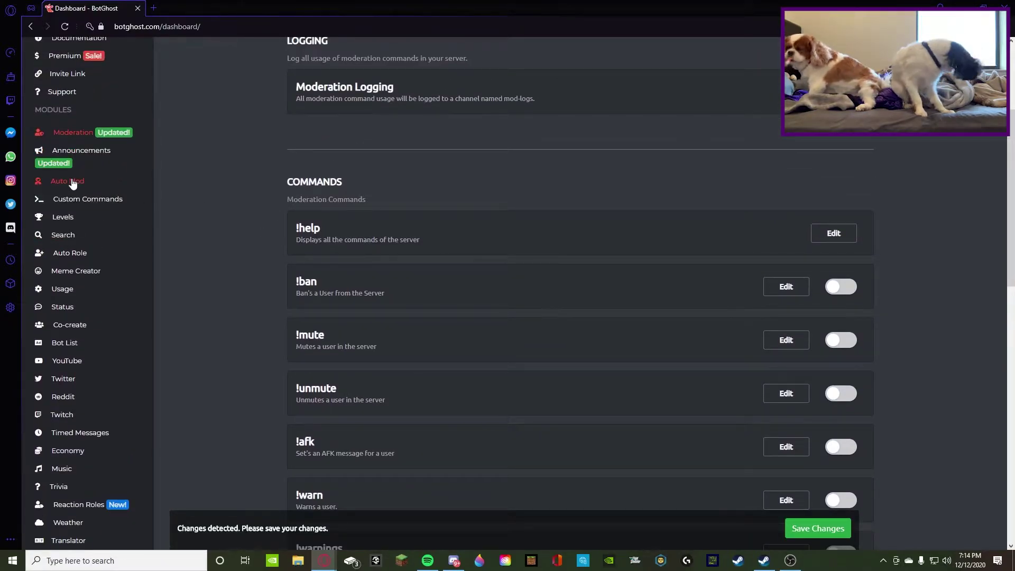
# Open the Announcements module and scroll through its options.
pyautogui.click(79, 151)
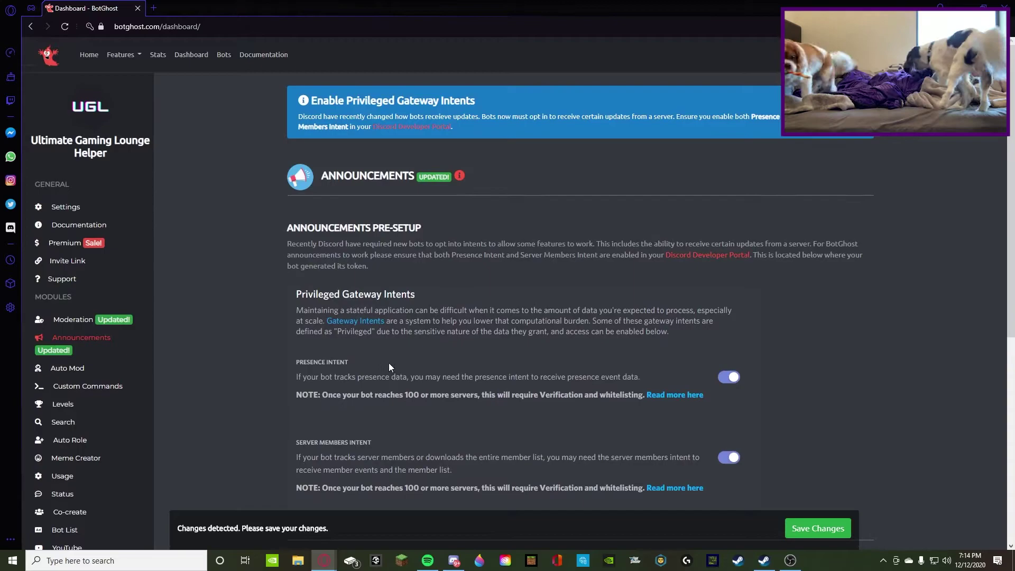
pyautogui.scroll(-1, 436, 213)
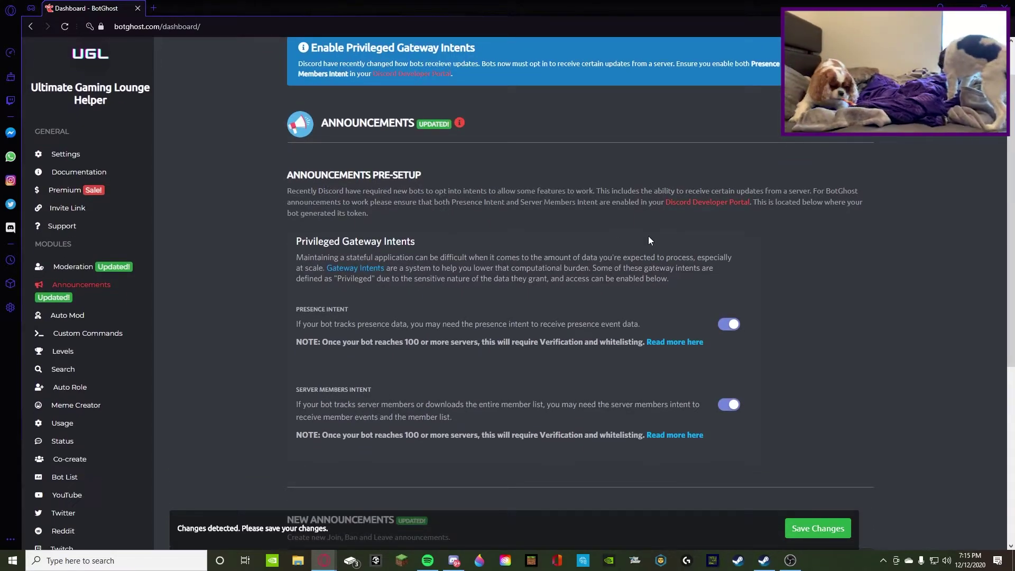
pyautogui.scroll(-1, 548, 240)
pyautogui.scroll(-5, 545, 244)
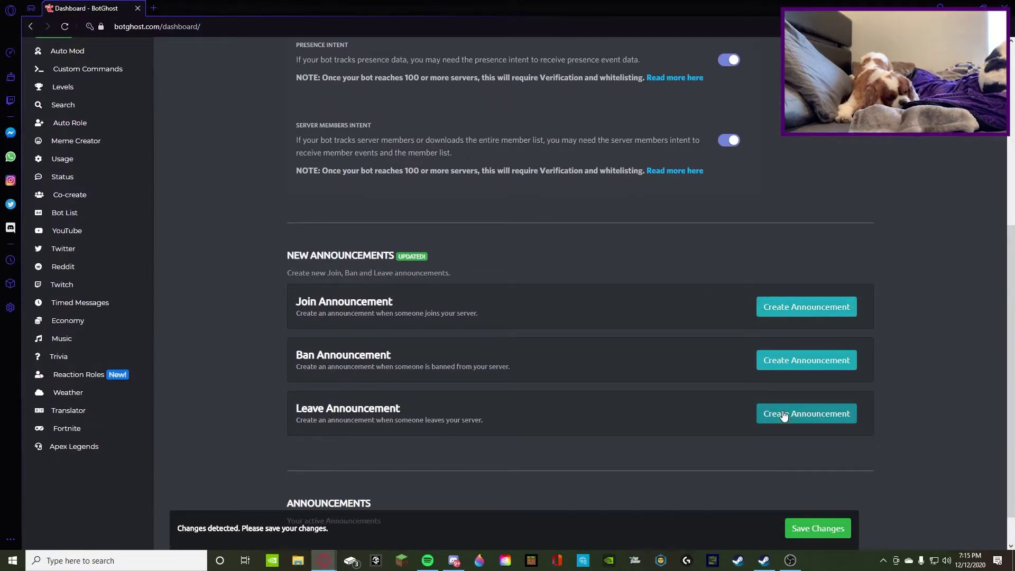
pyautogui.scroll(-1, 690, 373)
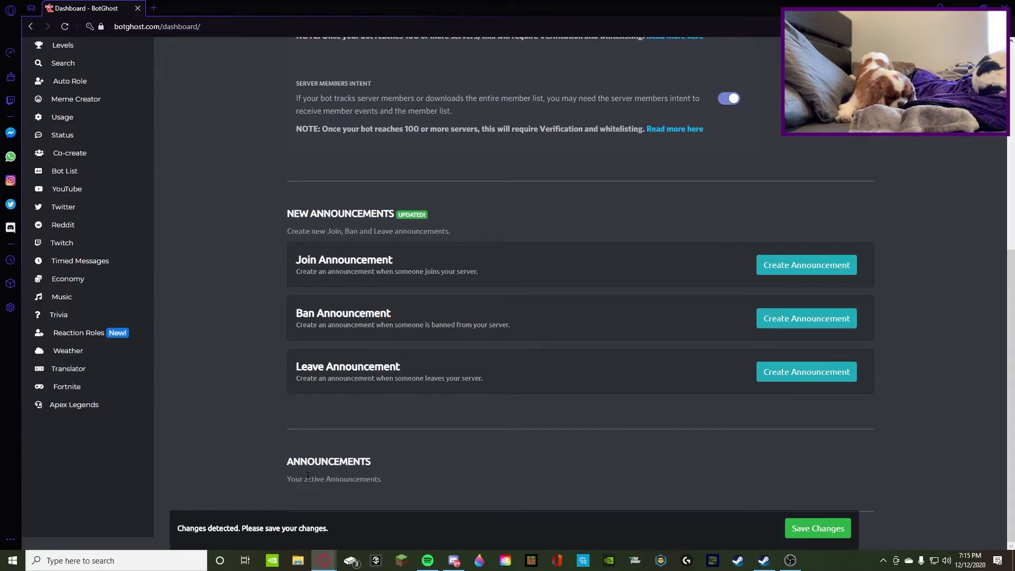
# Save the pending changes and bring up the Auto-Moderator module list.
pyautogui.click(804, 534)
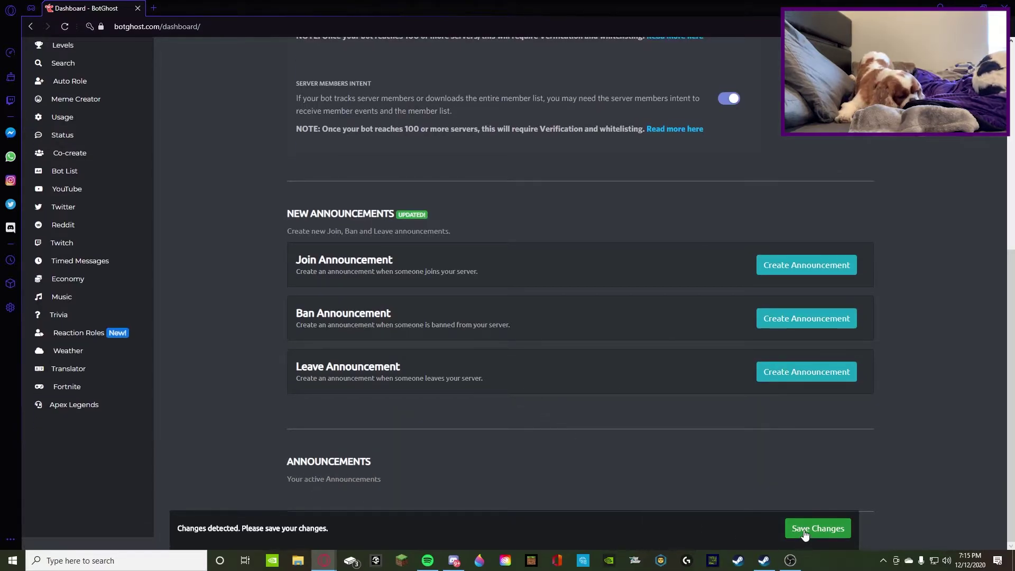
pyautogui.scroll(2, 85, 149)
pyautogui.scroll(2, 85, 150)
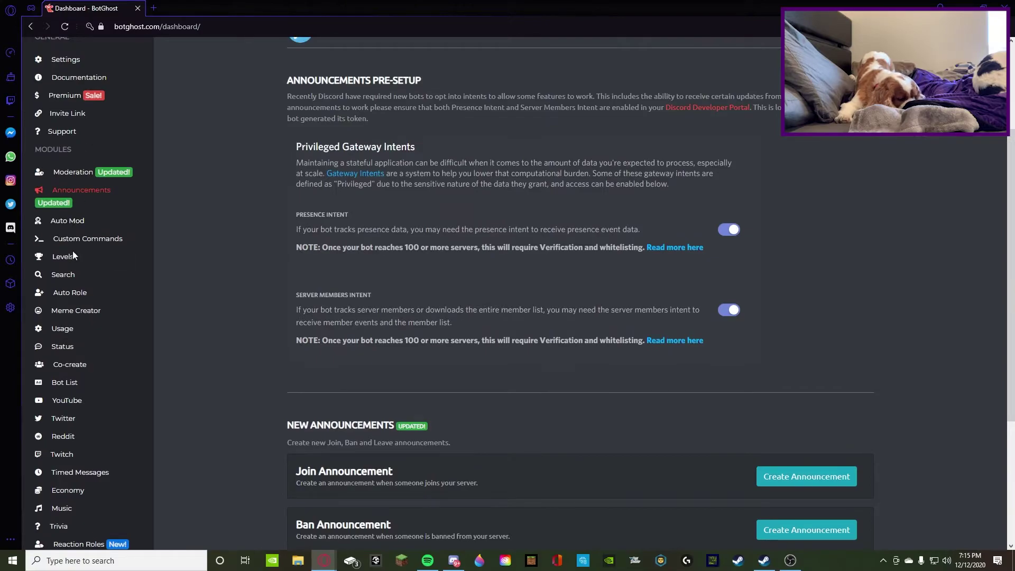
pyautogui.click(68, 221)
pyautogui.scroll(3, 176, 261)
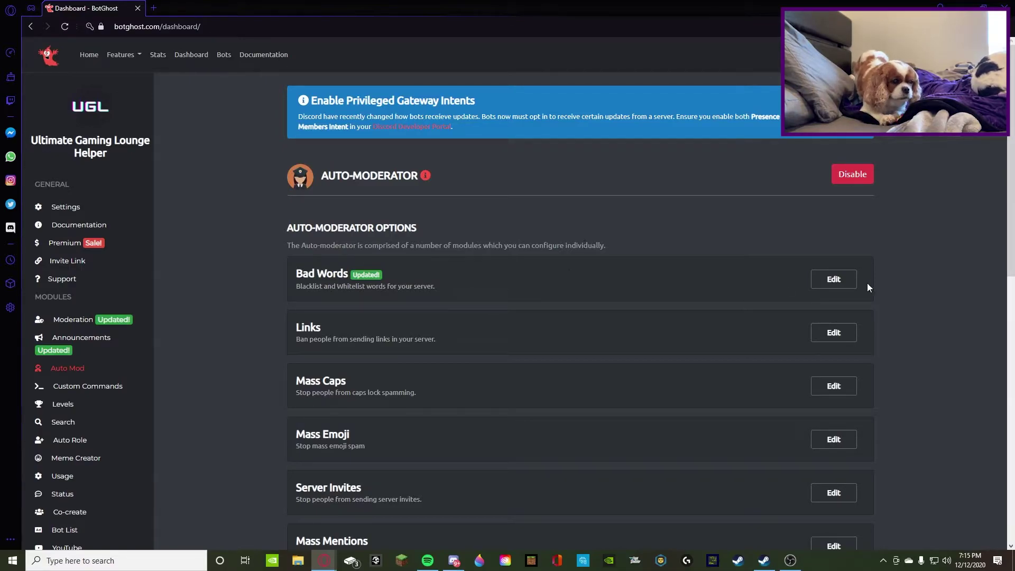
# Set the Bad Words blacklist action to Delete Message and Warn.
pyautogui.click(851, 281)
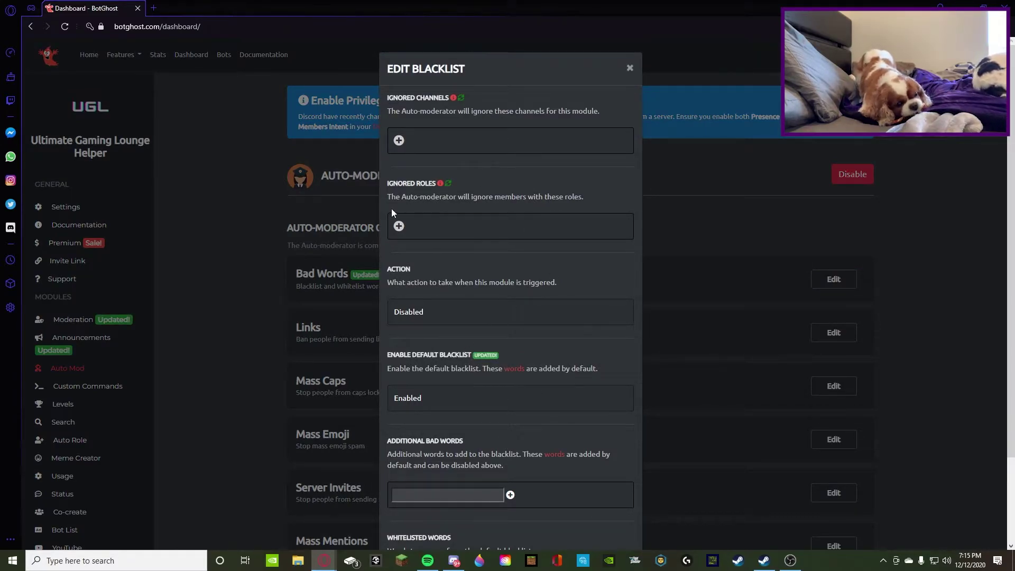
pyautogui.click(630, 68)
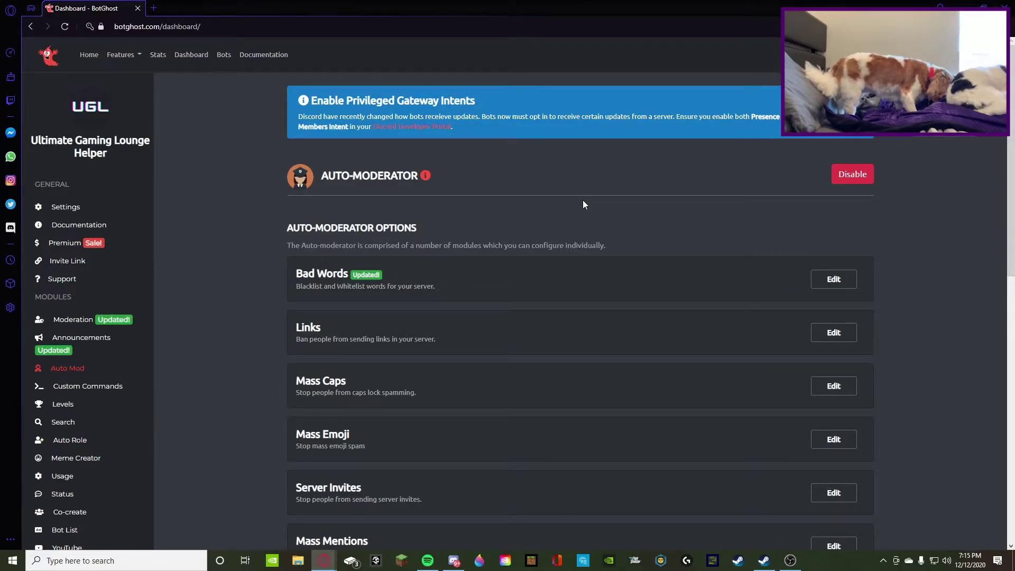
pyautogui.click(847, 282)
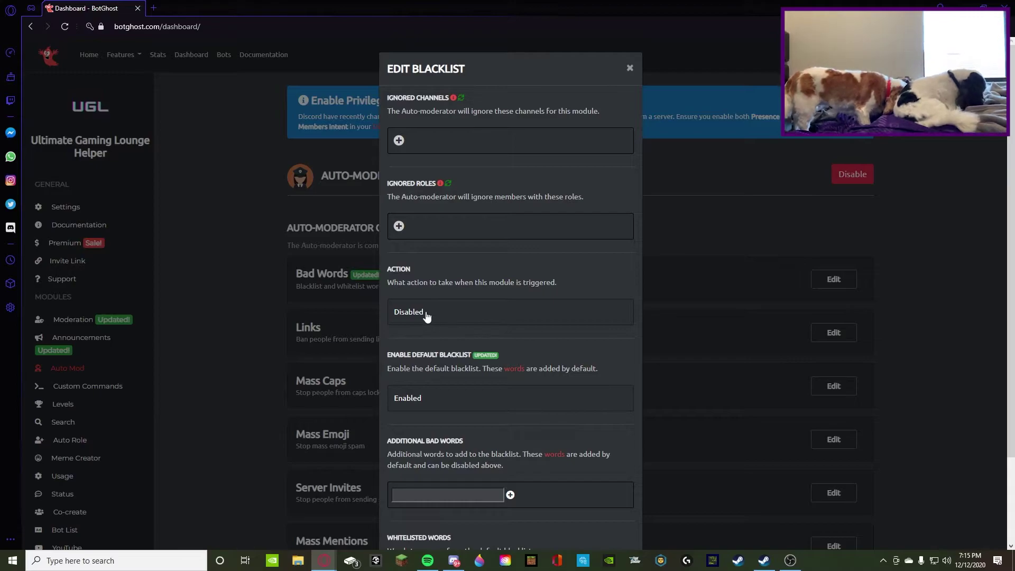
pyautogui.click(443, 319)
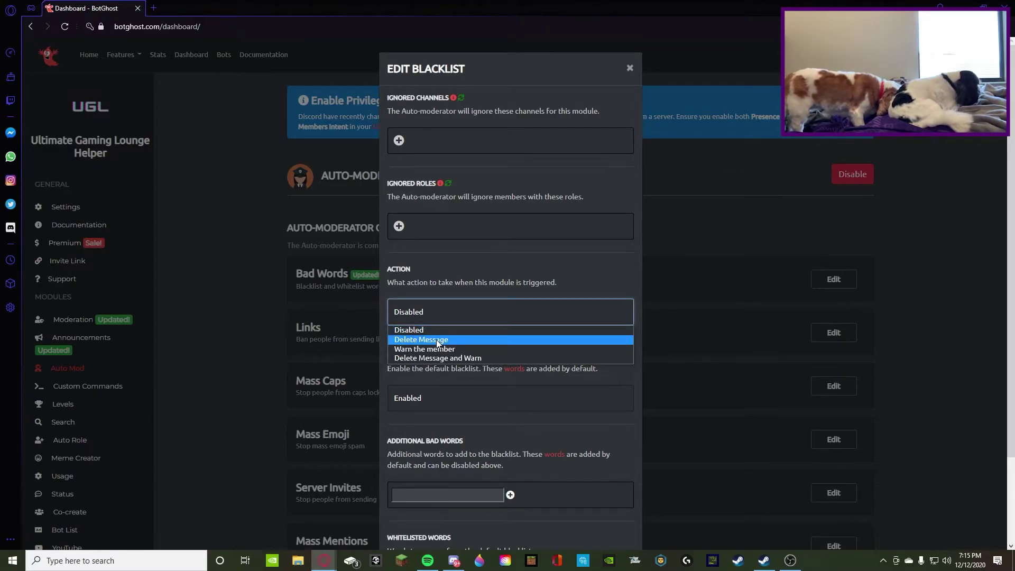
pyautogui.click(446, 358)
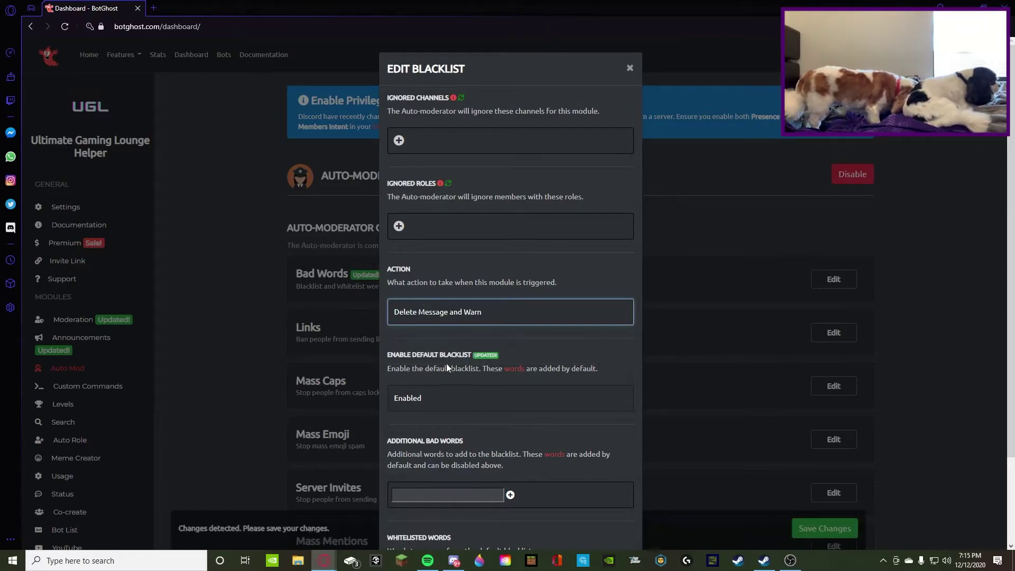
# Close Edit Blacklist, save the Delete Message and Warn action, and open Custom Commands.
pyautogui.click(630, 68)
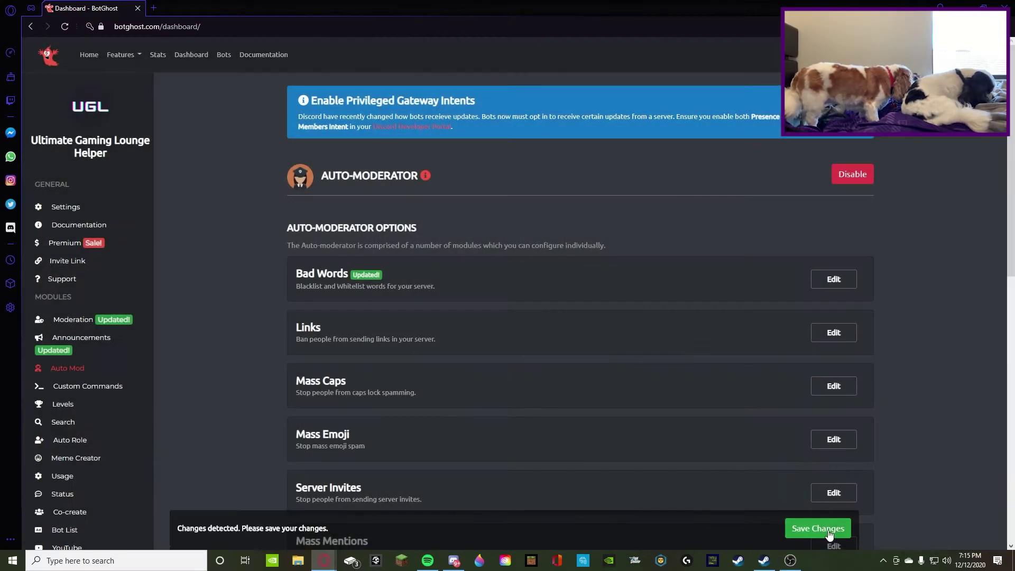
pyautogui.click(829, 531)
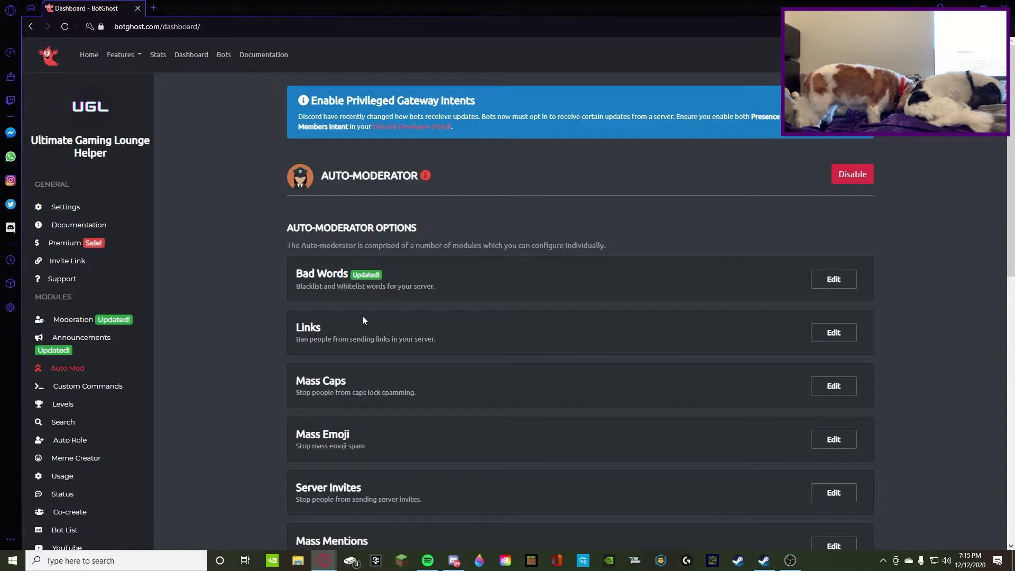
pyautogui.scroll(-1, 362, 320)
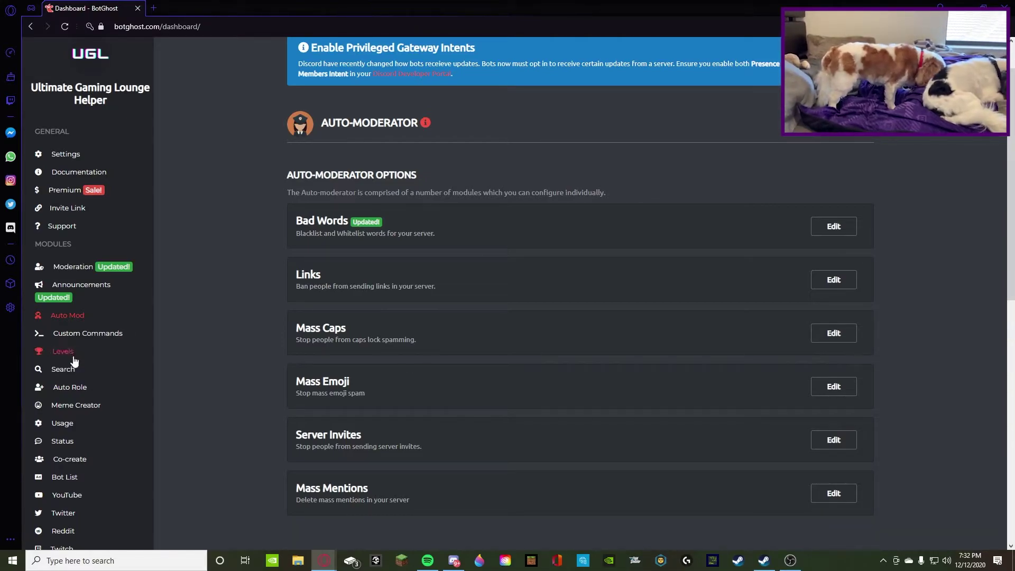
pyautogui.click(91, 334)
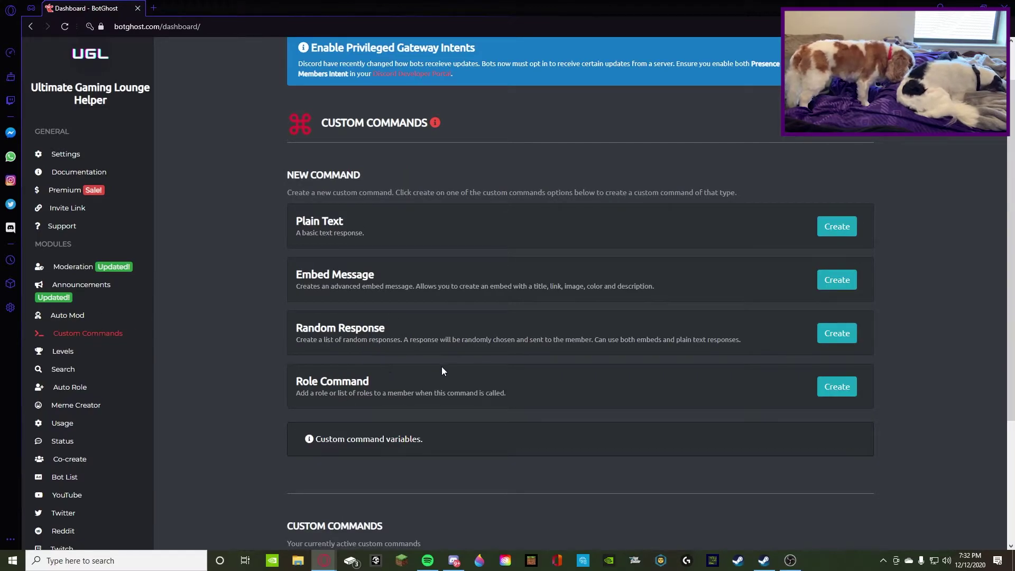
pyautogui.scroll(-2, 439, 365)
pyautogui.scroll(2, 429, 349)
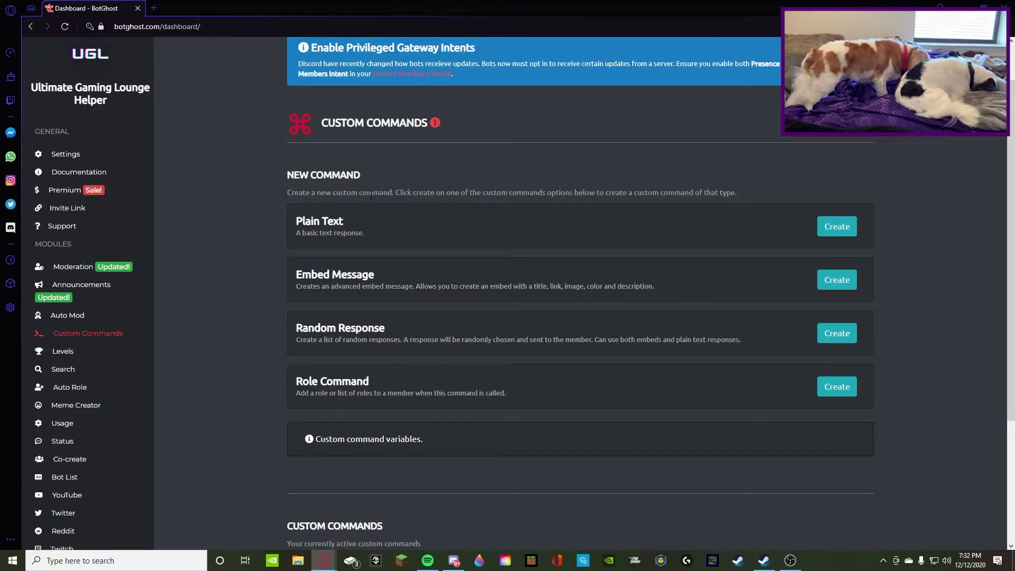
# In Discord, dismiss the inactivity notice and copy !snickers from #custom-commands.
pyautogui.click(448, 567)
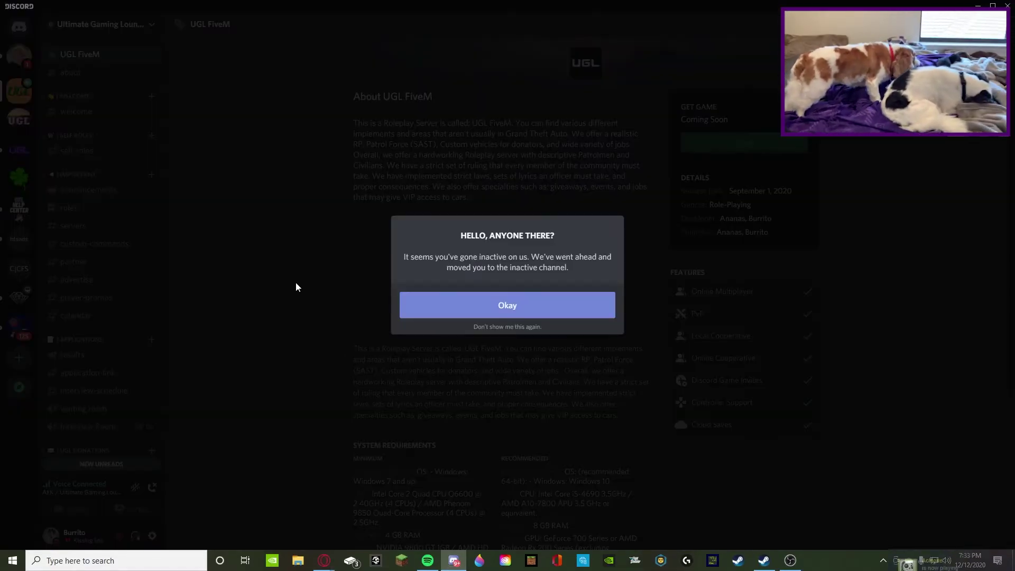
pyautogui.click(329, 256)
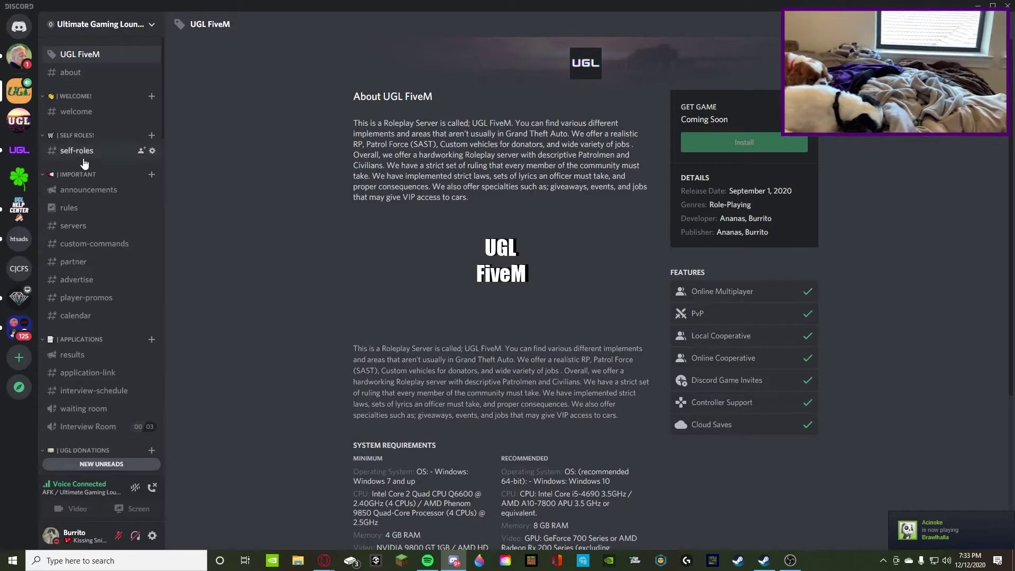
pyautogui.scroll(-2, 88, 170)
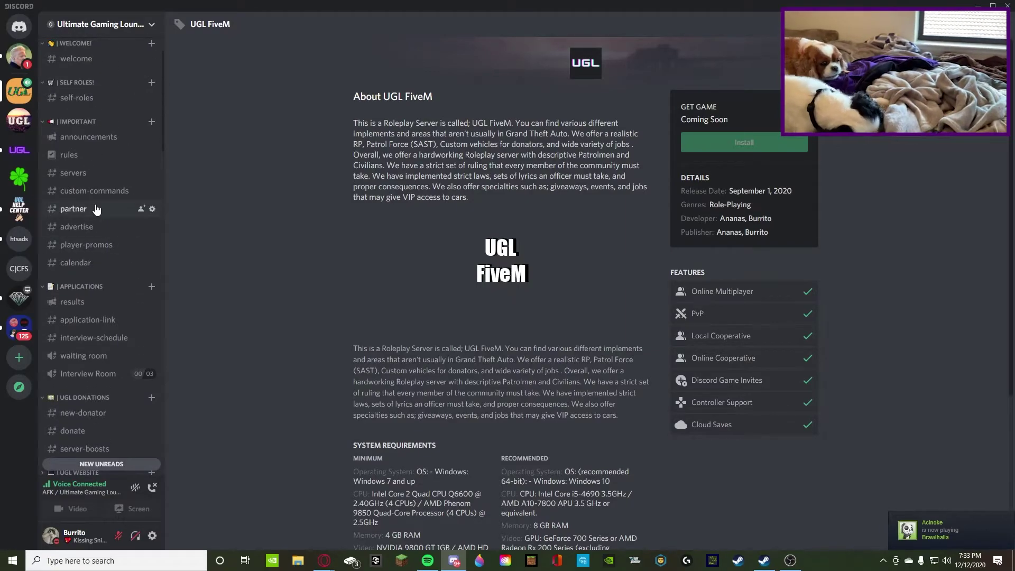
pyautogui.click(94, 191)
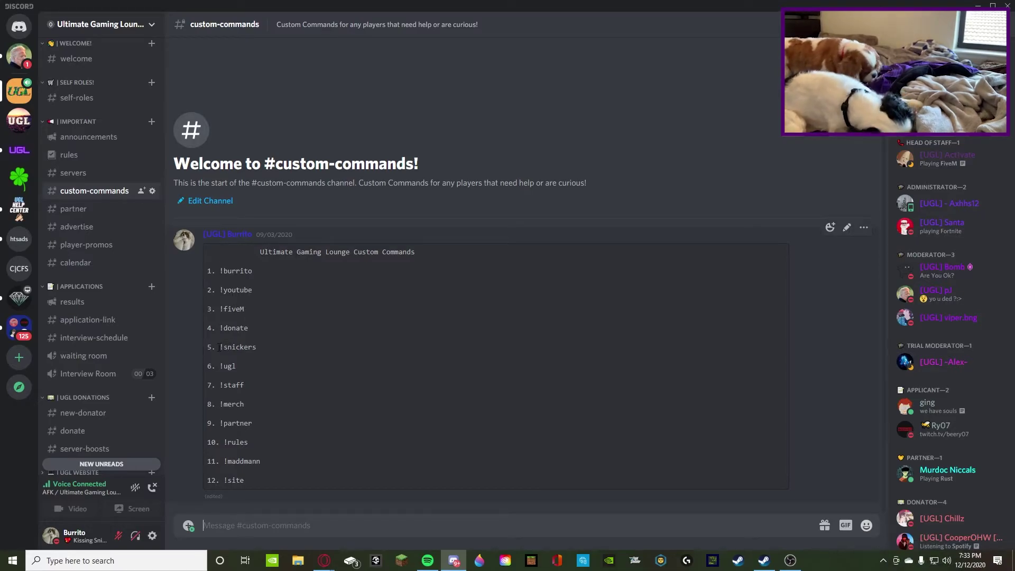
pyautogui.moveTo(219, 347); pyautogui.dragTo(285, 351)
pyautogui.hotkey('ctrl', 'c')
# Send !snickers in #bot-commands and check Dyno's reply.
pyautogui.scroll(-4, 64, 326)
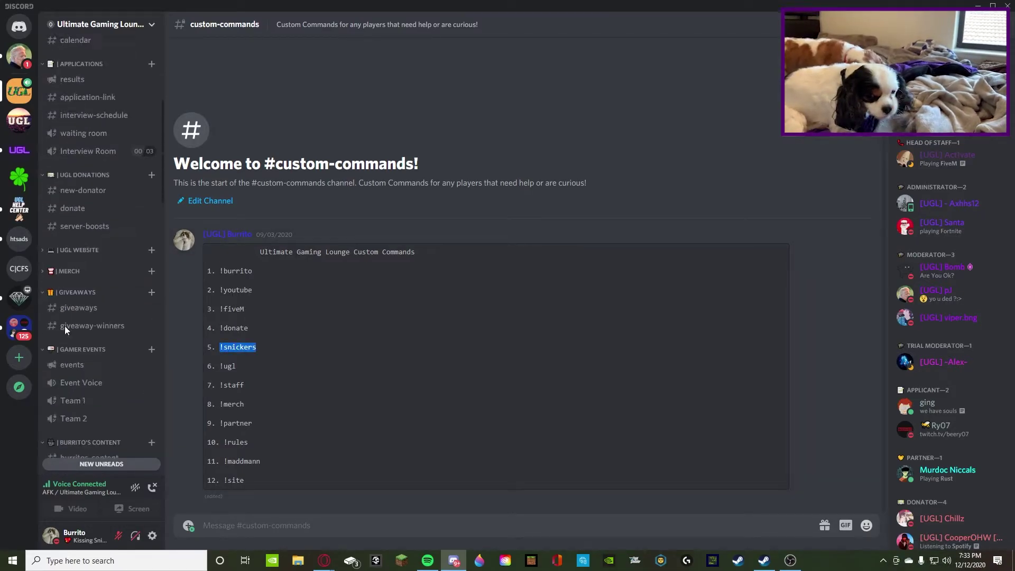
pyautogui.scroll(-6, 65, 326)
pyautogui.click(88, 288)
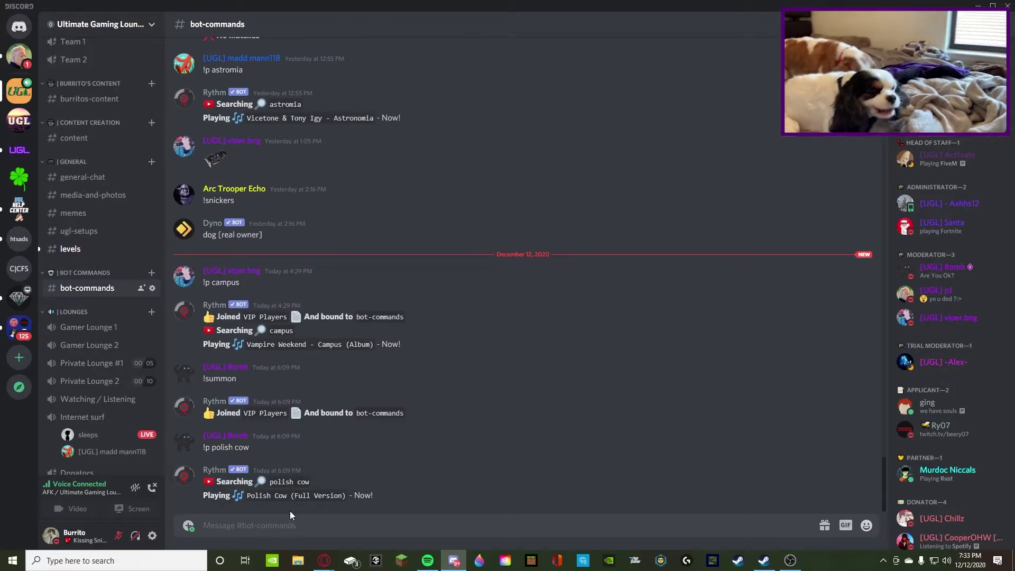
pyautogui.hotkey('ctrl', 'v')
pyautogui.press('Return')
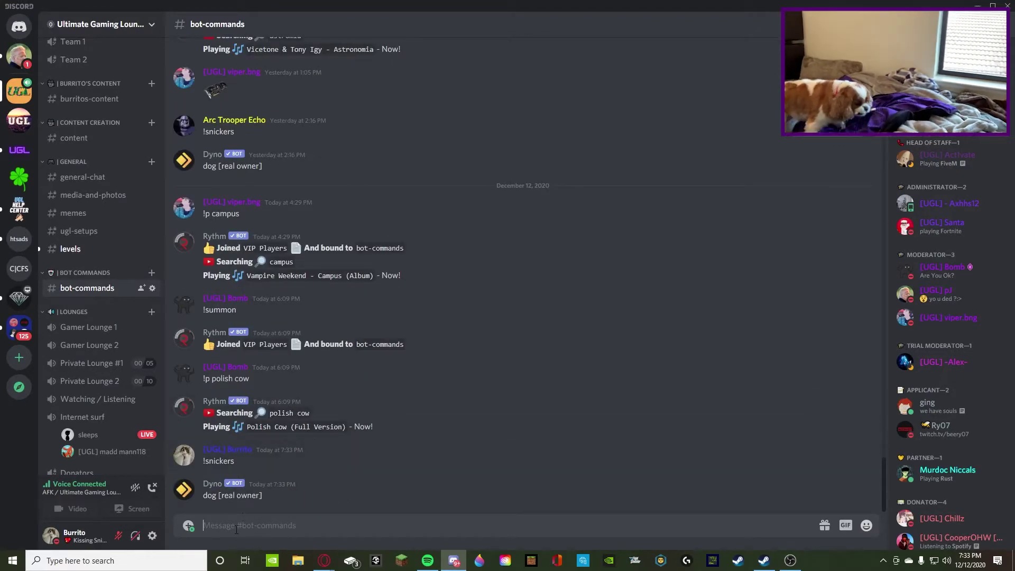
pyautogui.moveTo(208, 495); pyautogui.dragTo(291, 487)
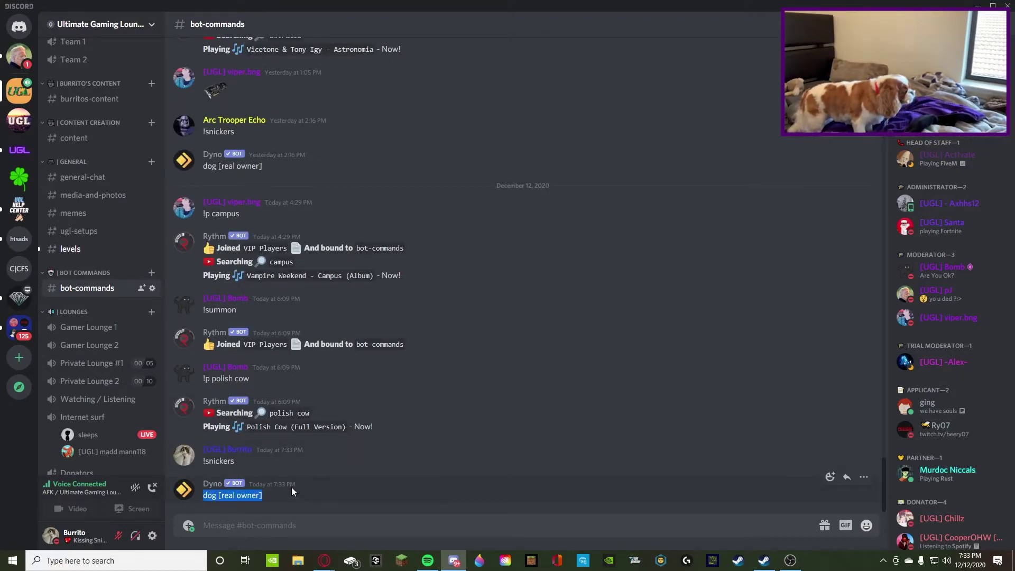
pyautogui.click(287, 500)
# Back in BotGhost, step through Levels, Search, Auto Role and Meme Creator to Usage.
pyautogui.moveTo(324, 561)
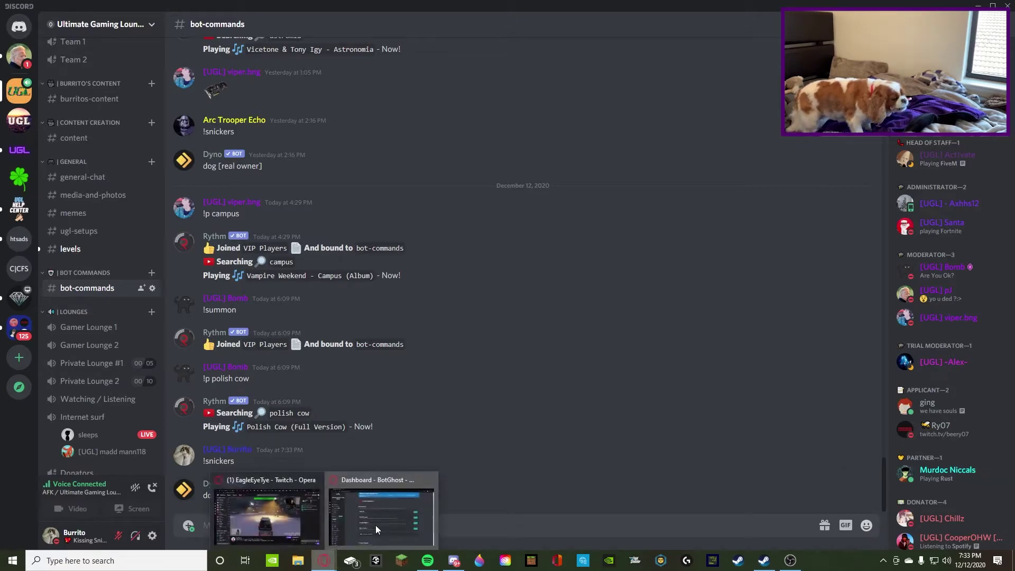
pyautogui.click(375, 525)
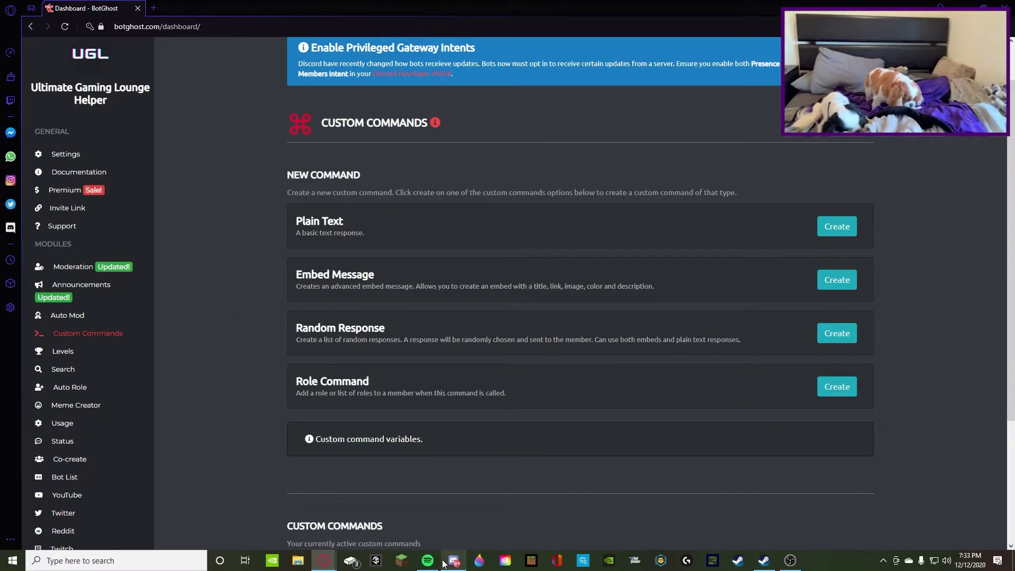
pyautogui.click(73, 353)
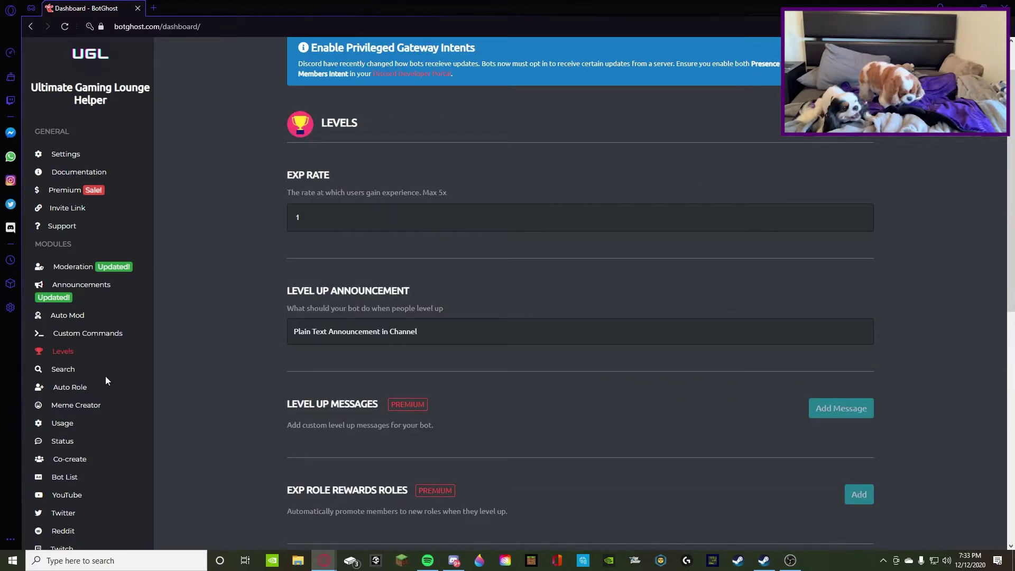
pyautogui.click(64, 369)
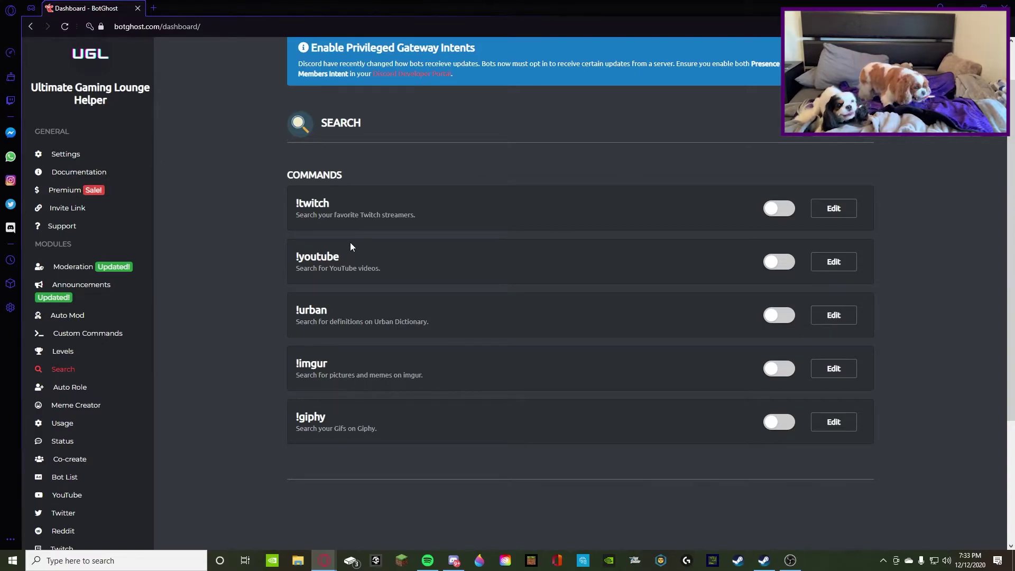
pyautogui.click(52, 384)
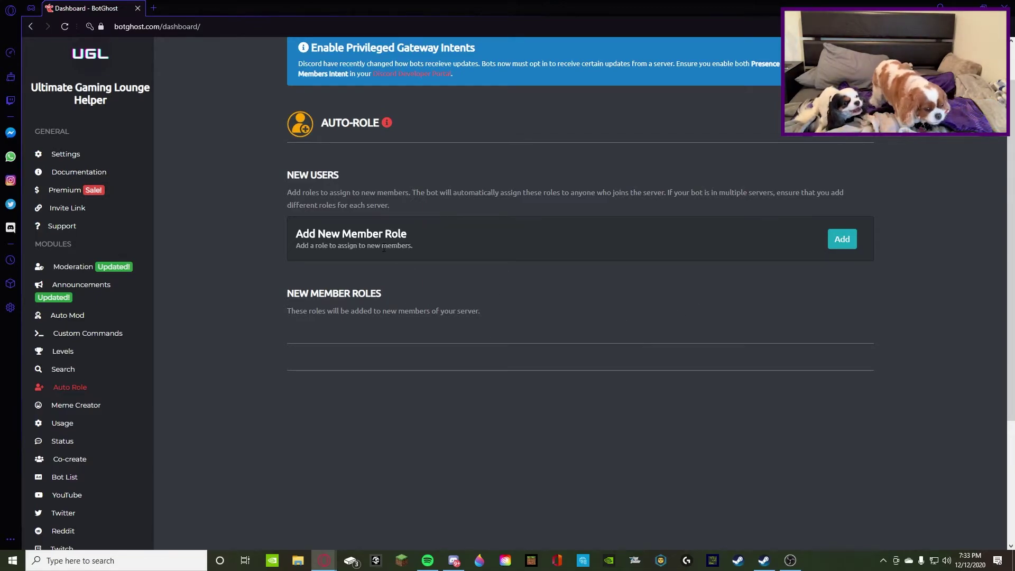
pyautogui.click(67, 404)
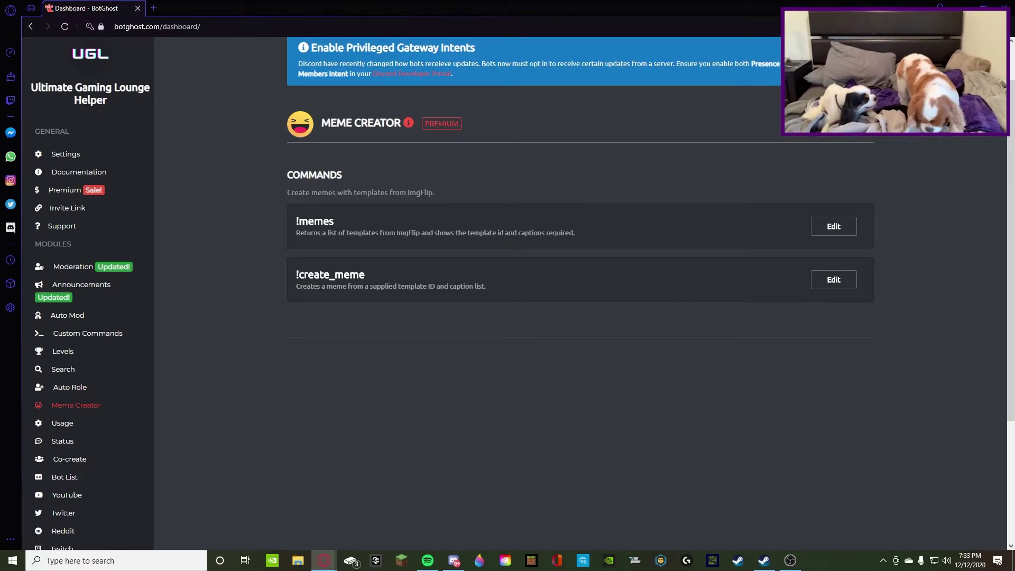
pyautogui.click(63, 423)
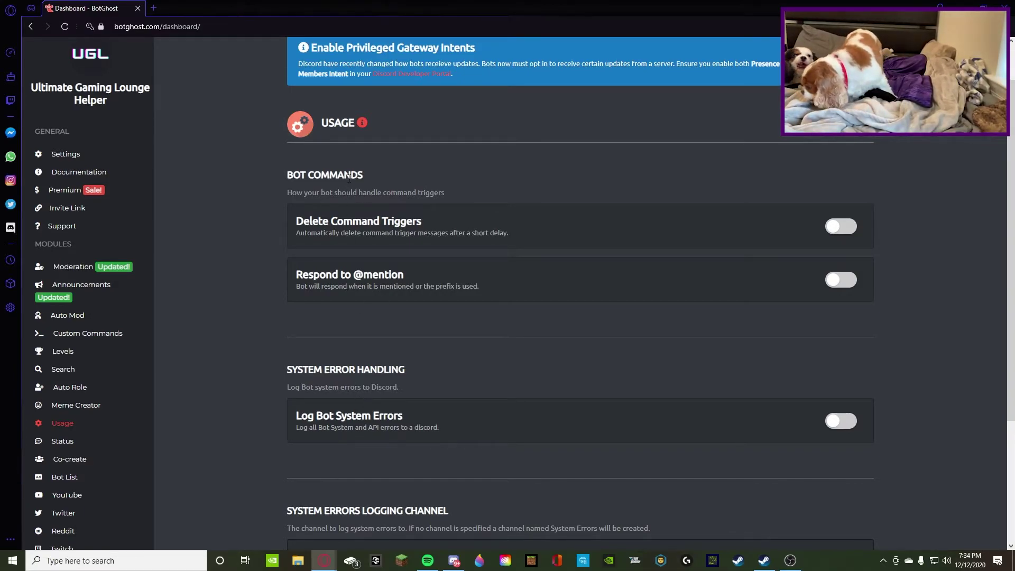
# Look through the bot Status and Co-create modules.
pyautogui.scroll(-3, 349, 328)
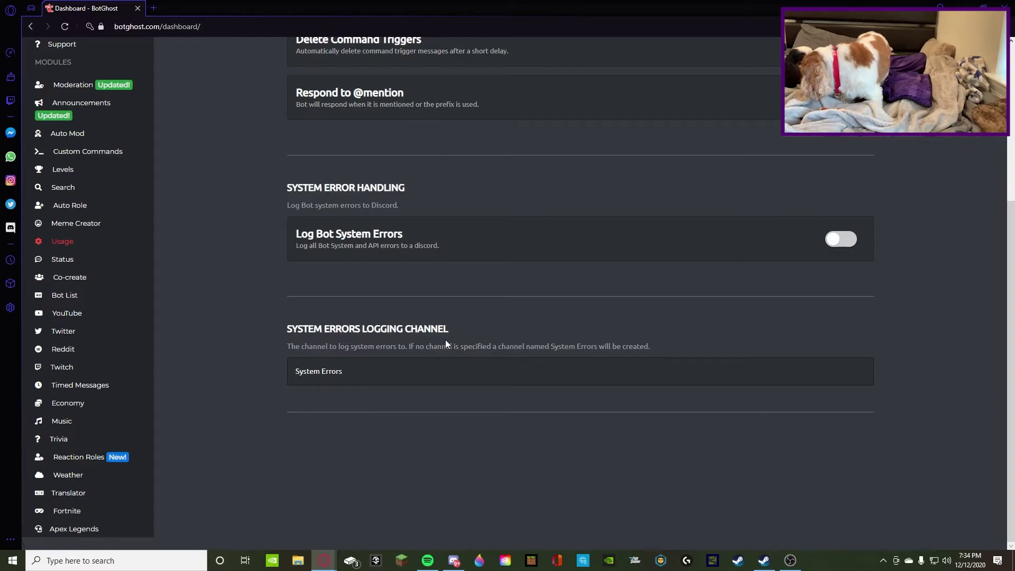
pyautogui.click(60, 261)
pyautogui.scroll(4, 390, 160)
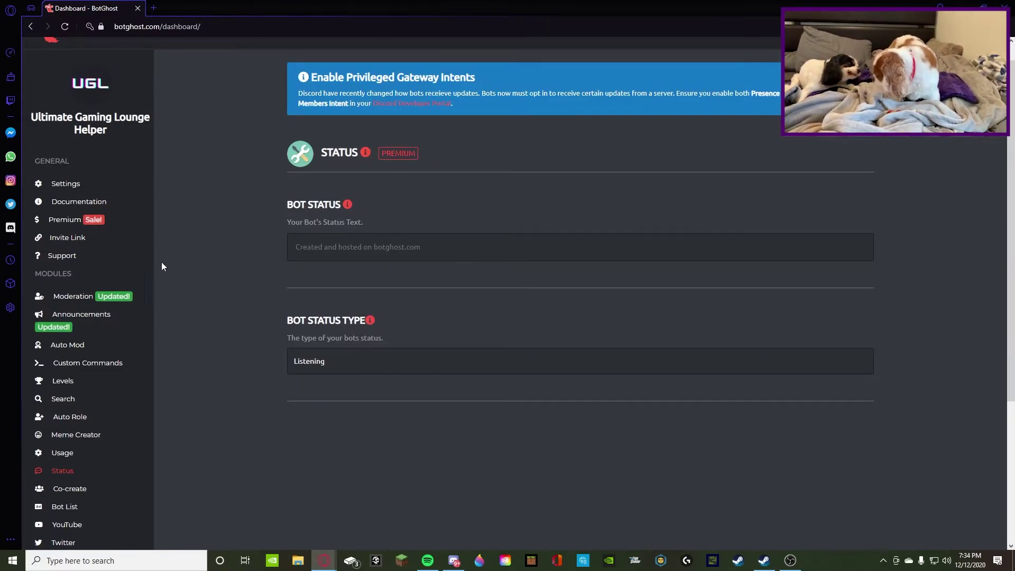
pyautogui.scroll(-1, 80, 370)
pyautogui.click(74, 444)
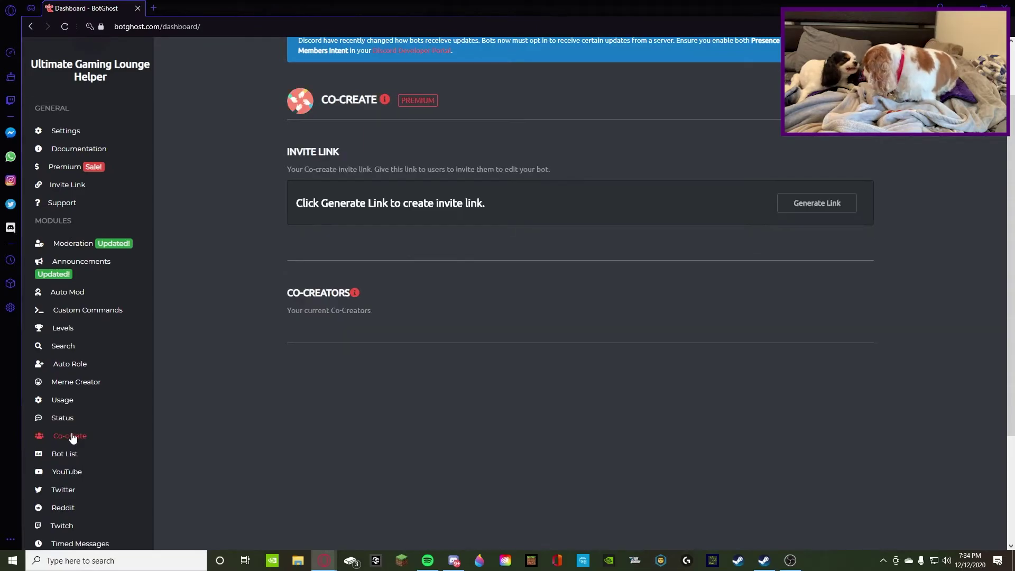
pyautogui.scroll(-1, 201, 350)
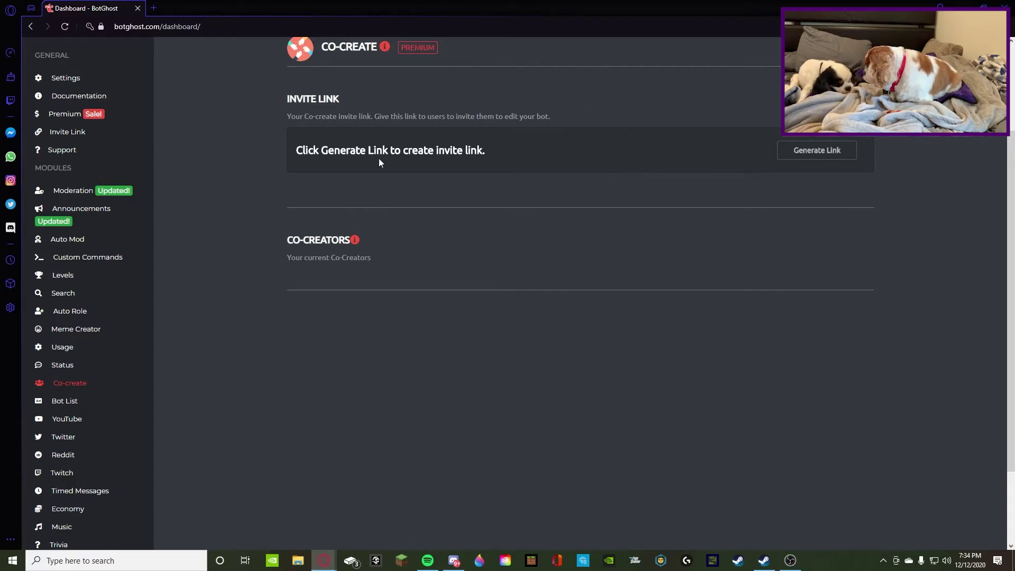
# Review the Bot List form: short description, long description, support server and bot tags.
pyautogui.click(64, 400)
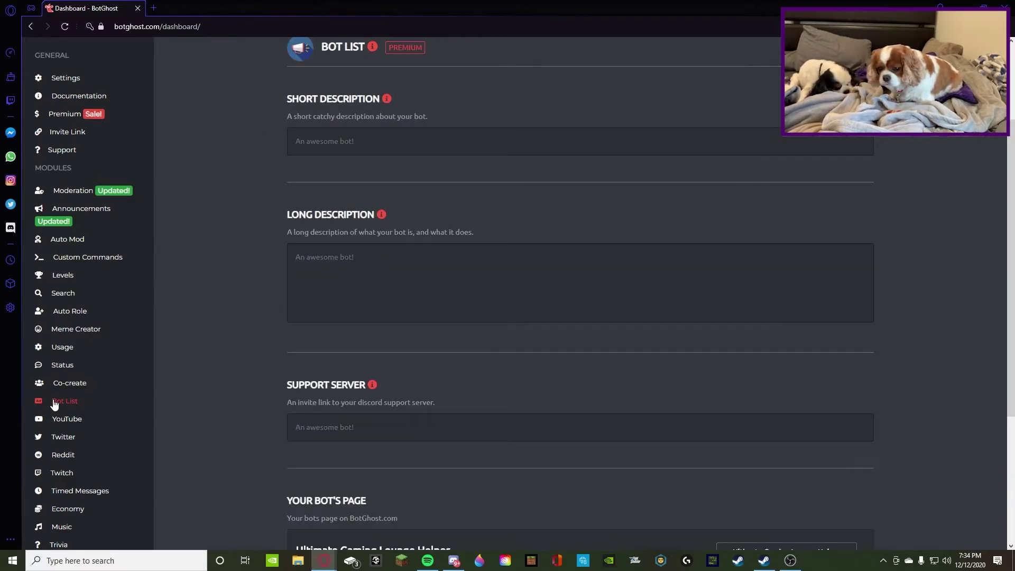
pyautogui.scroll(3, 370, 317)
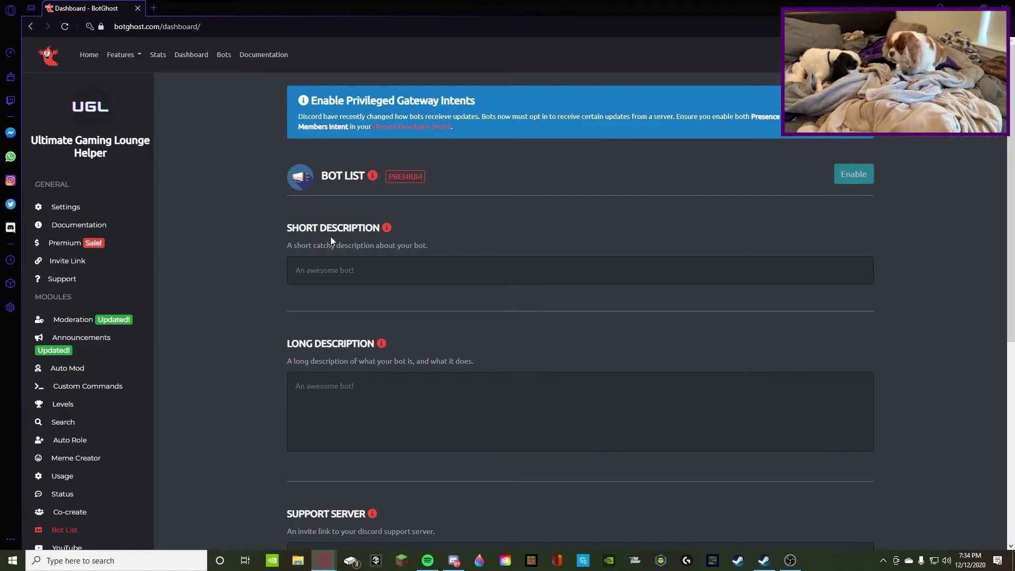
pyautogui.scroll(-5, 391, 312)
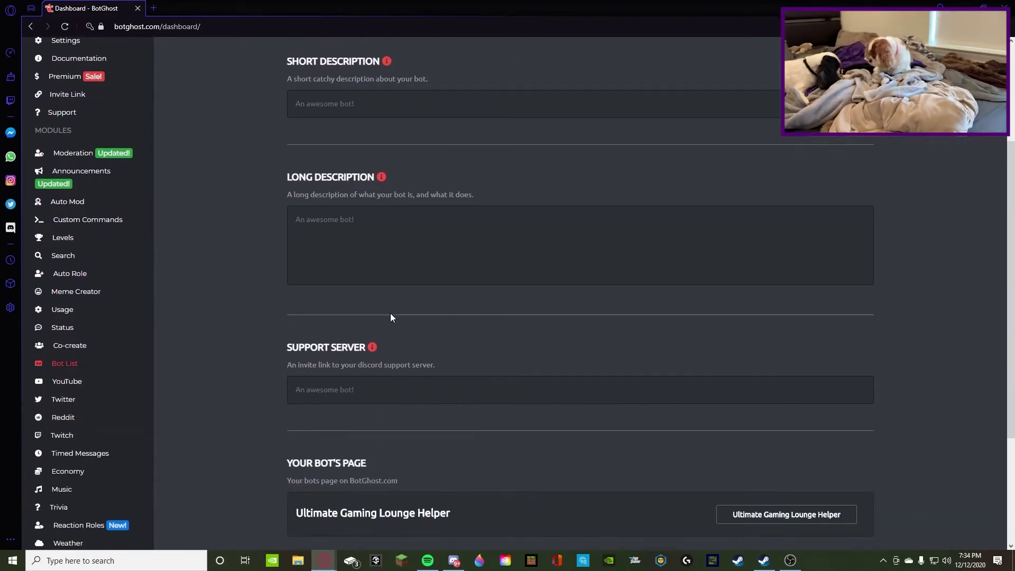
pyautogui.scroll(-2, 454, 313)
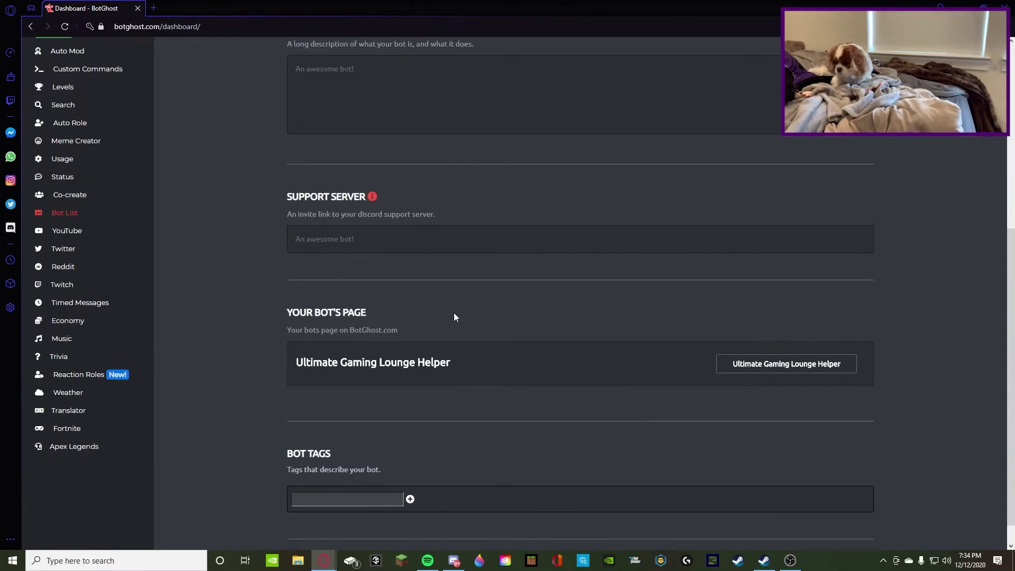
pyautogui.scroll(5, 473, 408)
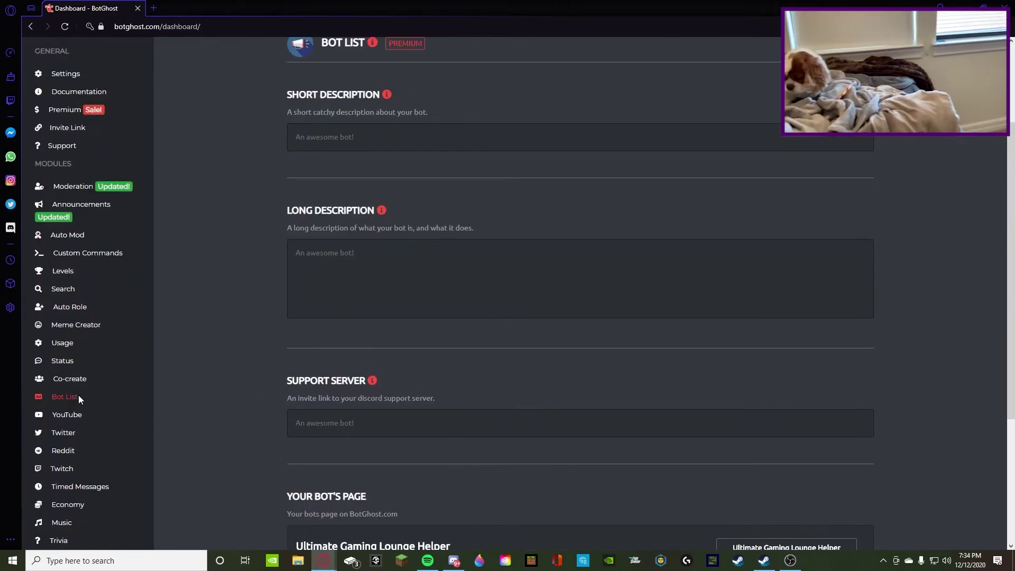
pyautogui.scroll(-1, 68, 479)
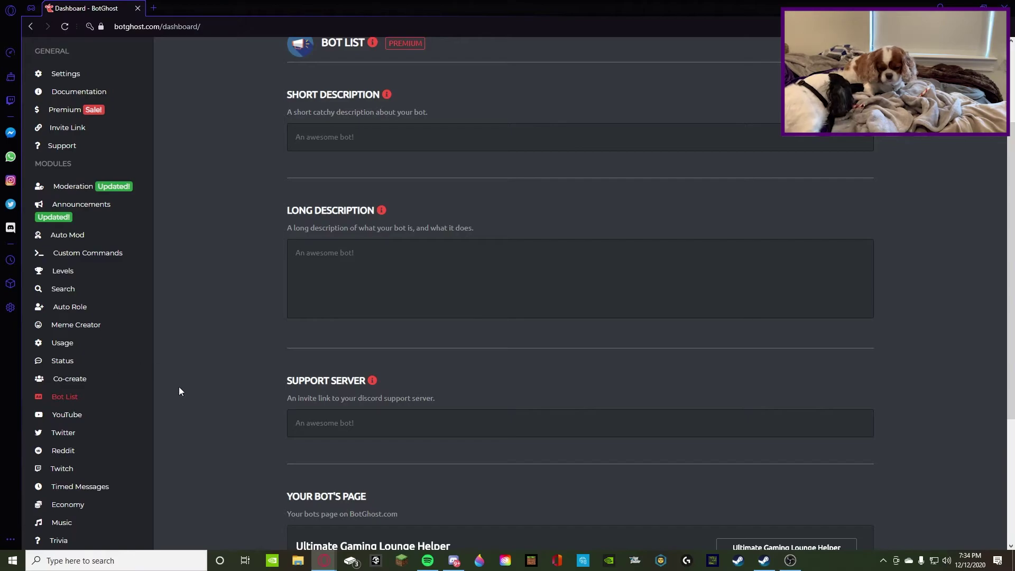
# View the Timed Messages and Economy modules.
pyautogui.click(80, 486)
pyautogui.scroll(3, 469, 370)
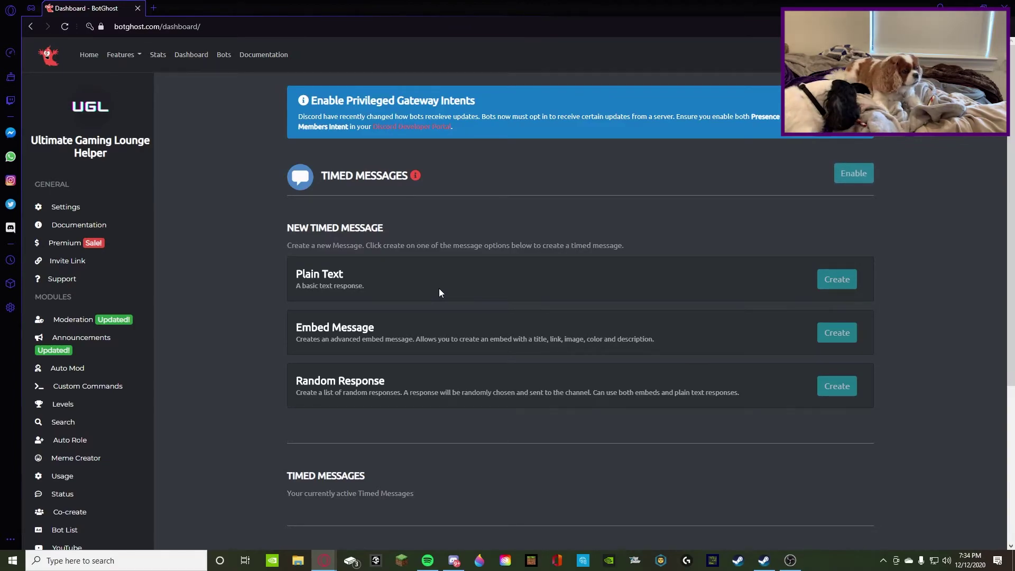
pyautogui.scroll(-5, 66, 418)
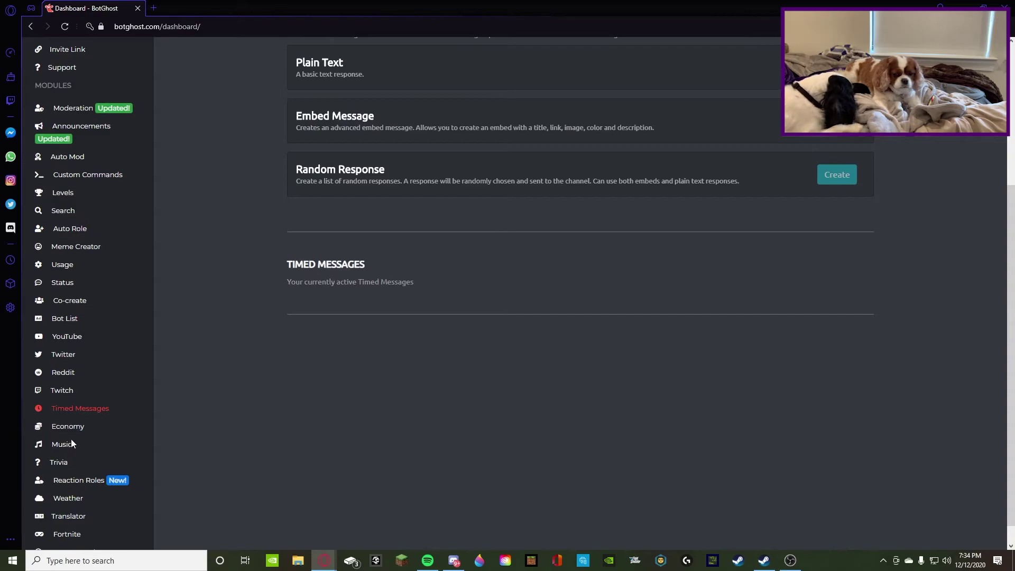
pyautogui.click(69, 427)
pyautogui.scroll(5, 476, 365)
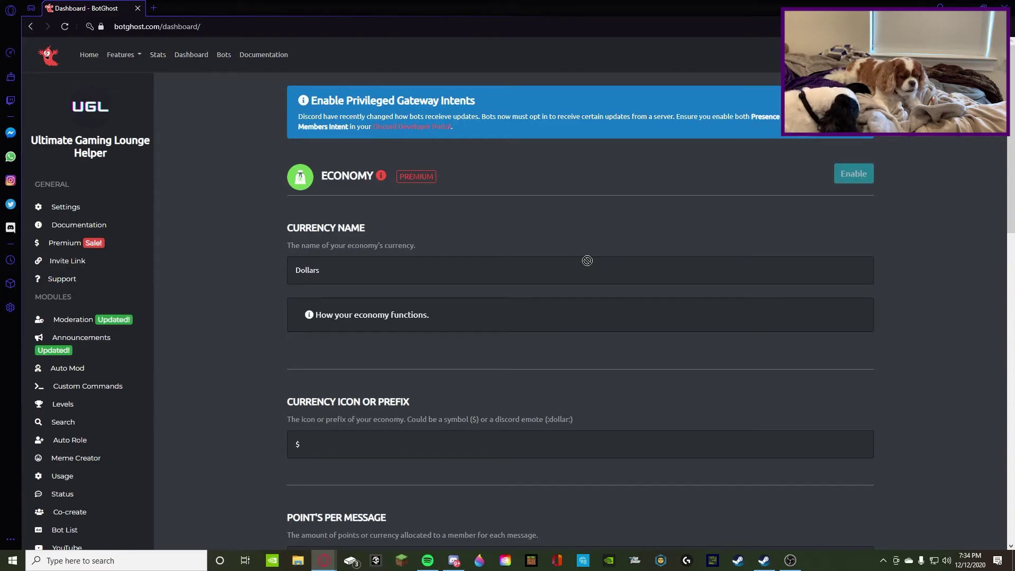
pyautogui.scroll(-6, 109, 406)
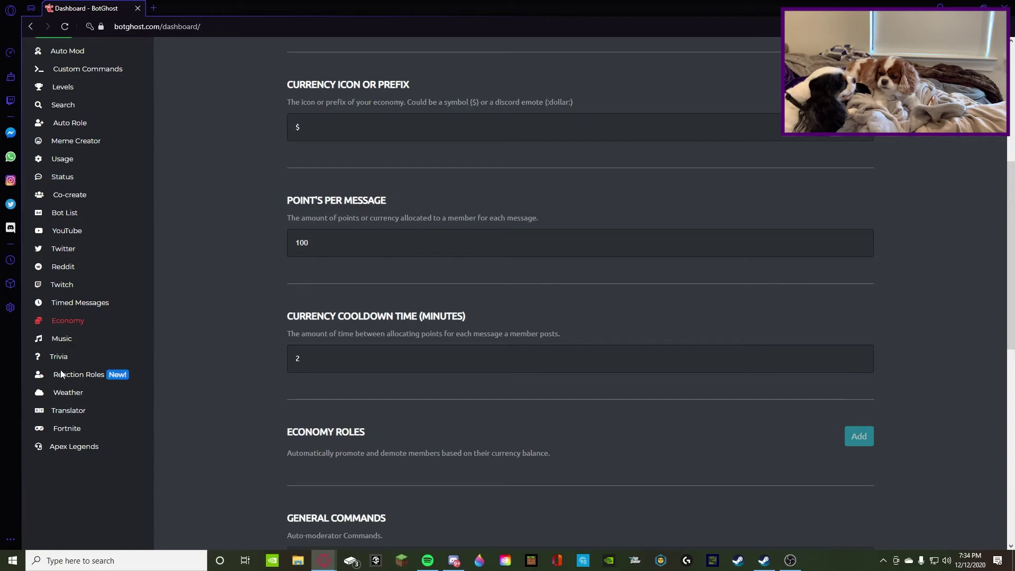
# Step through the Music, Trivia, Reaction Roles, Weather and Translator modules.
pyautogui.click(61, 339)
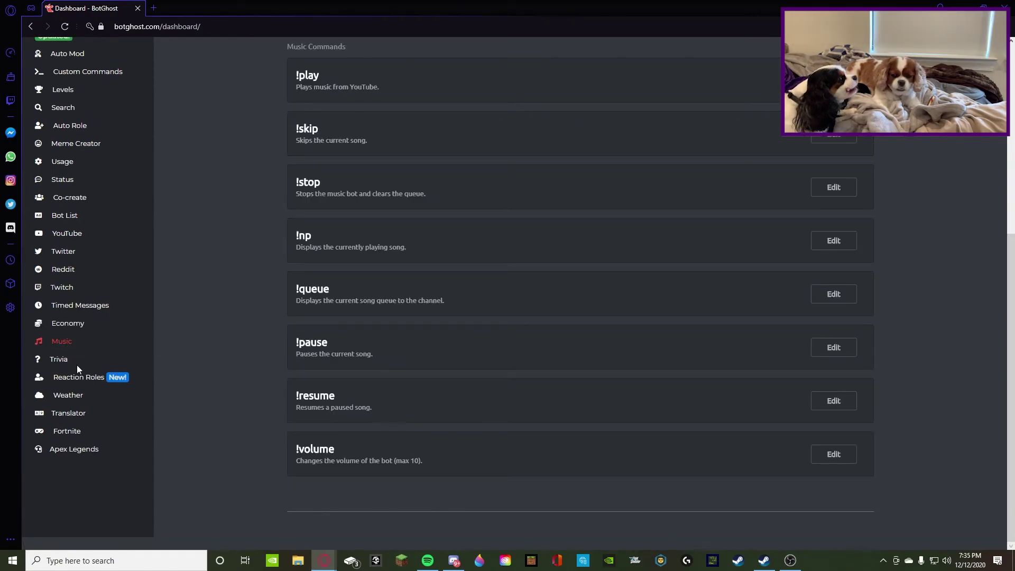
pyautogui.click(77, 364)
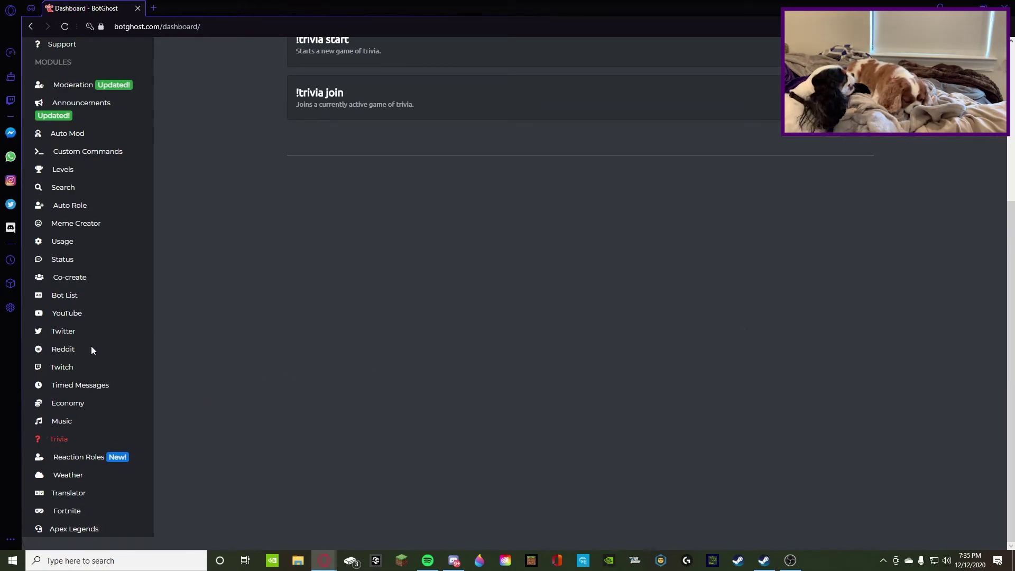
pyautogui.click(71, 459)
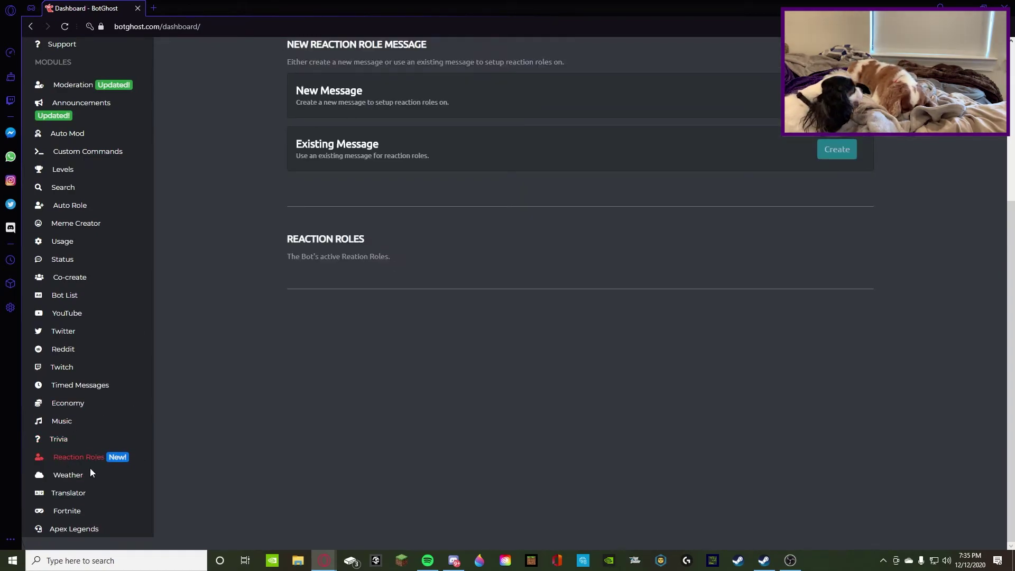
pyautogui.click(87, 474)
pyautogui.click(72, 495)
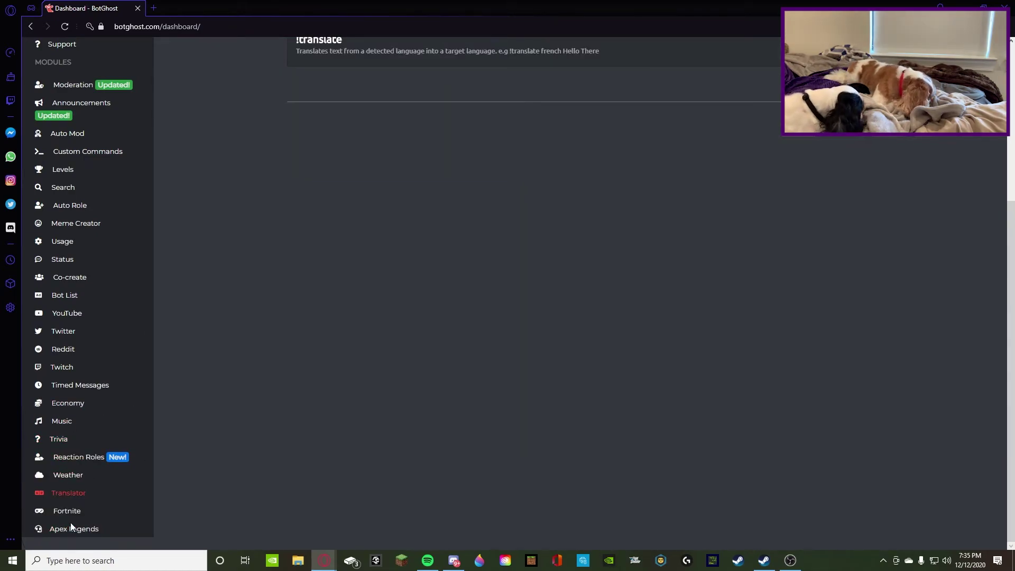
pyautogui.scroll(5, 90, 476)
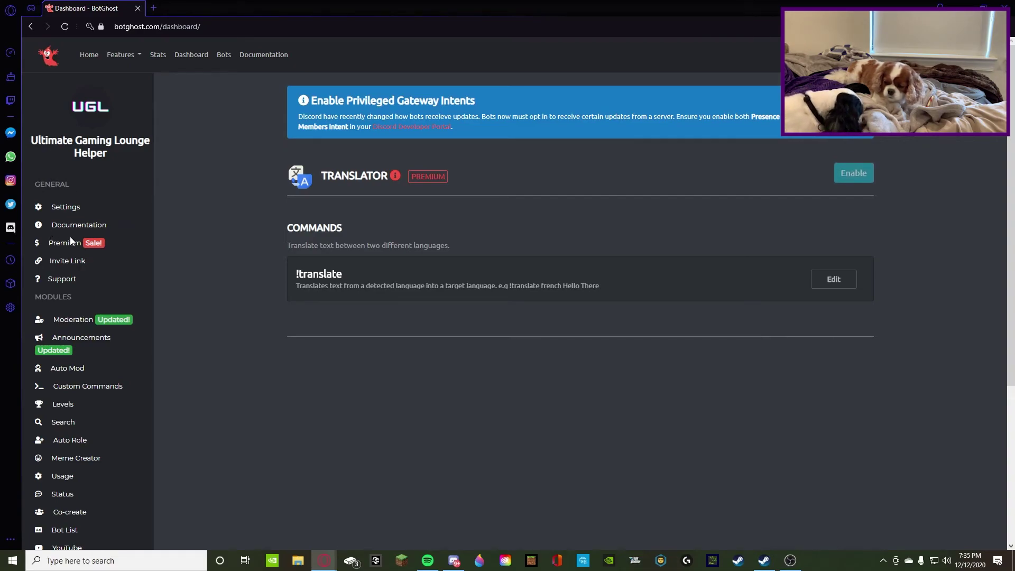
# Confirm the bot settings show Bot Status Online, then switch to Discord.
pyautogui.click(65, 207)
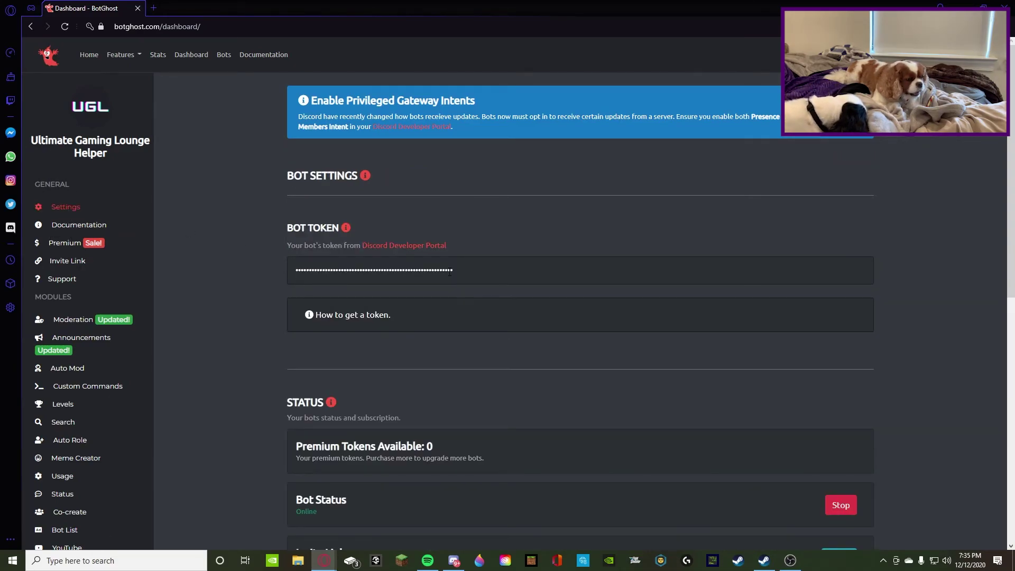
pyautogui.scroll(-3, 564, 471)
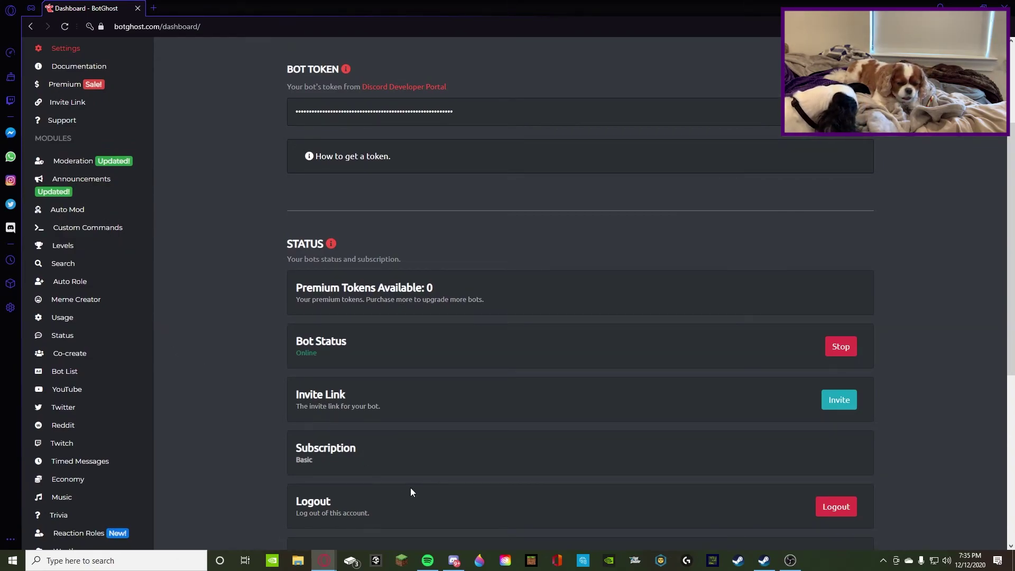
pyautogui.click(454, 562)
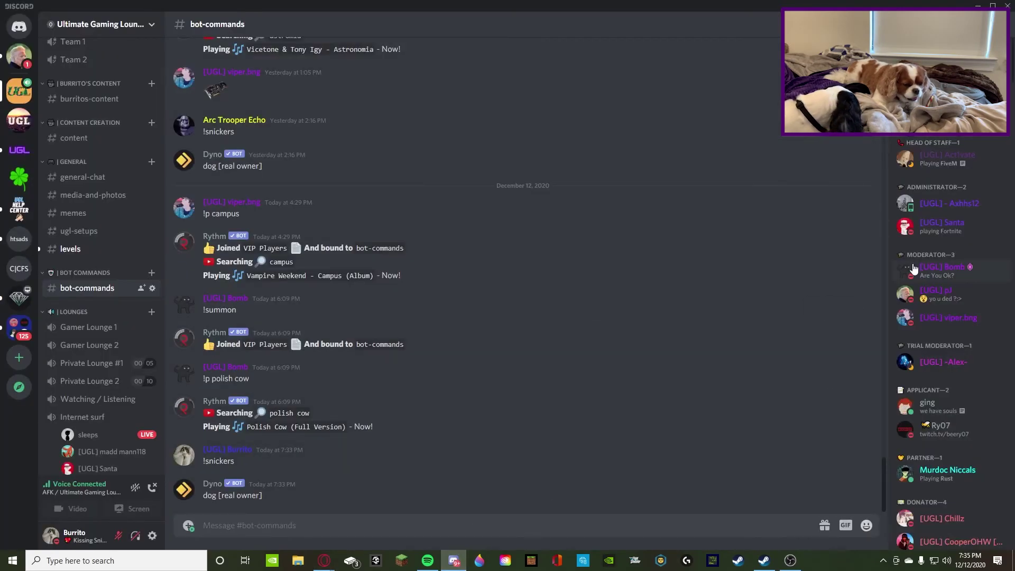
# Check the Ultimate Gaming Lounge Helper bot's profile under BOTS in the member list.
pyautogui.scroll(-15, 921, 258)
pyautogui.scroll(-15, 923, 260)
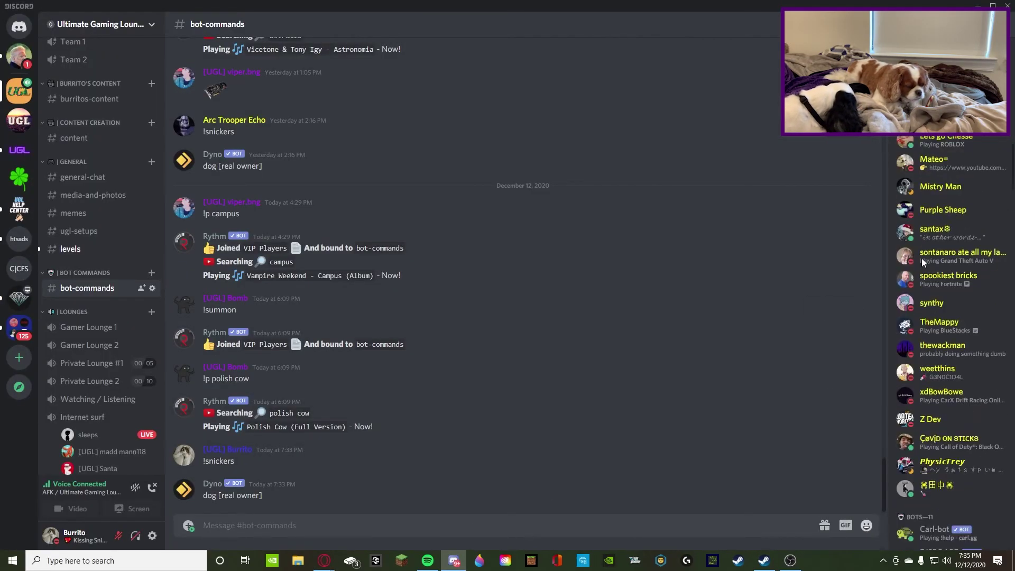
pyautogui.click(940, 481)
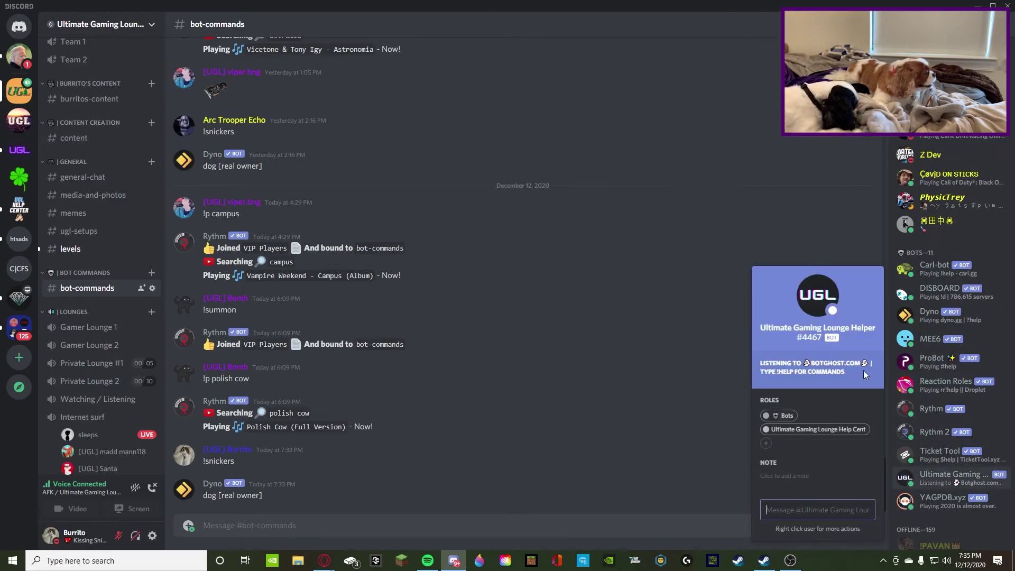
pyautogui.click(739, 385)
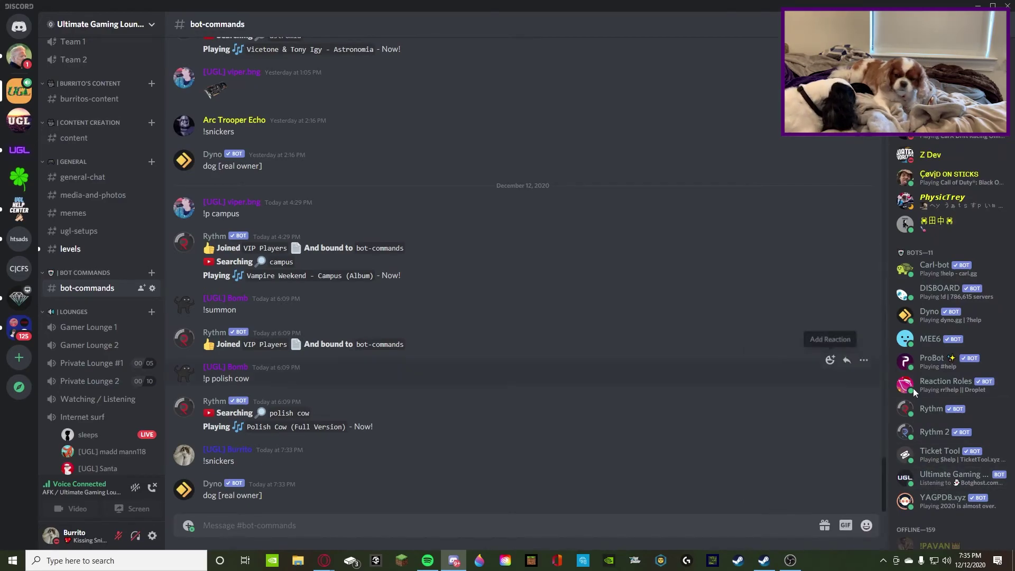
# Show the #general-chat channel with recent member messages.
pyautogui.scroll(10, 955, 458)
pyautogui.scroll(10, 955, 456)
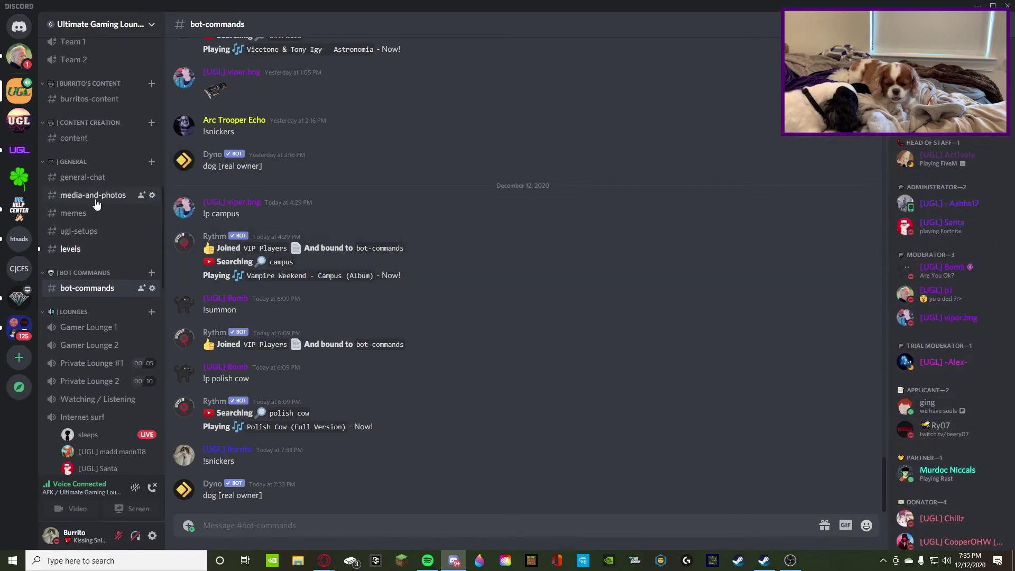
pyautogui.click(71, 178)
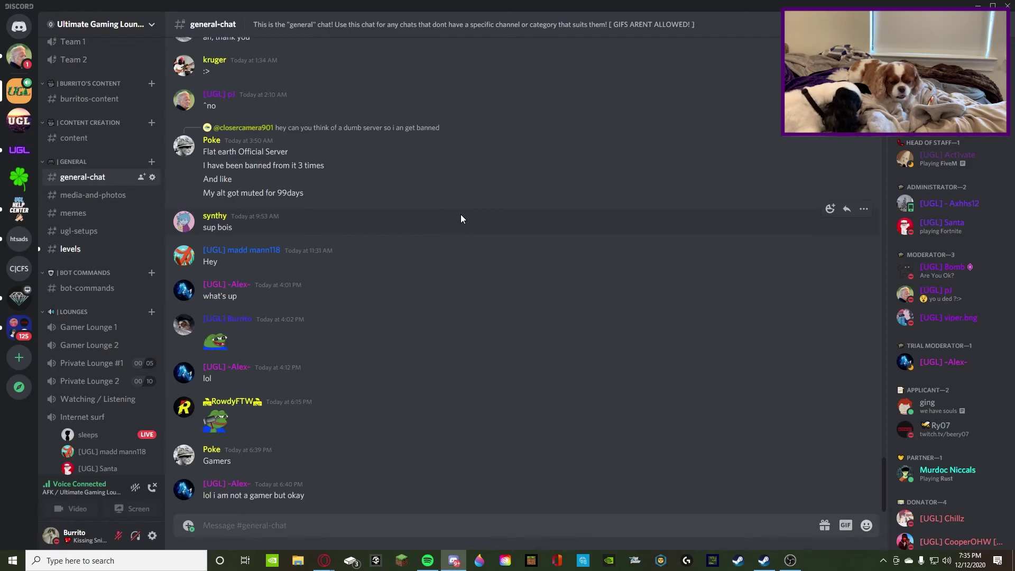